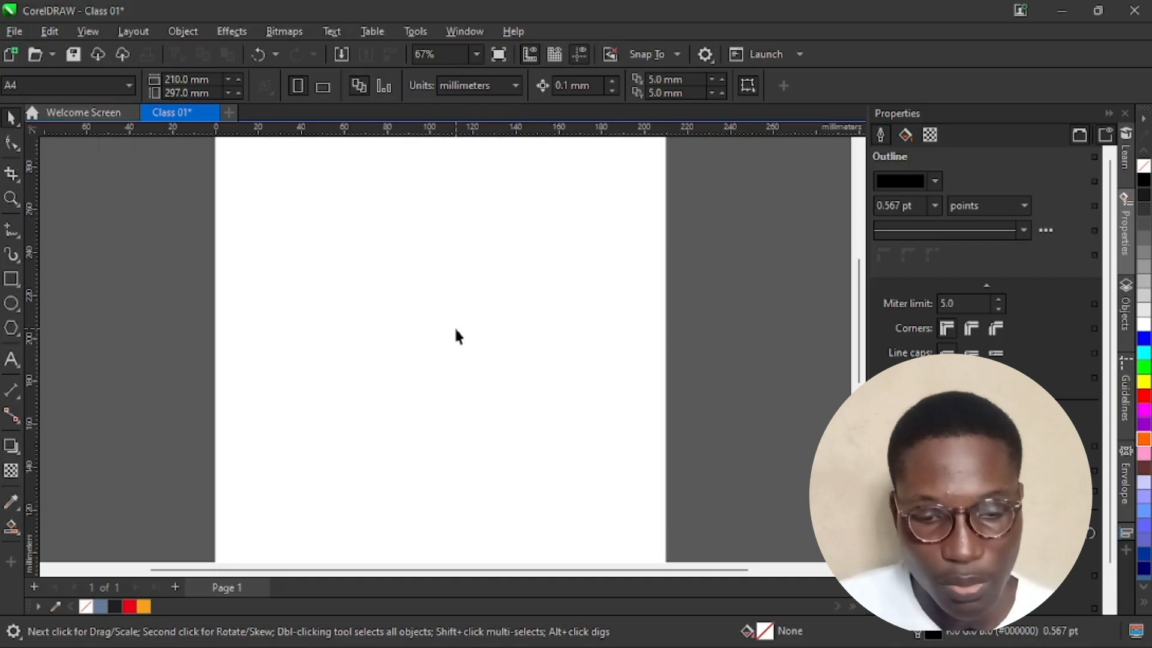
- Import the image "images (10)" from the Images folder and place it about 171 mm wide on the upper part of the page
key("ctrl+i")
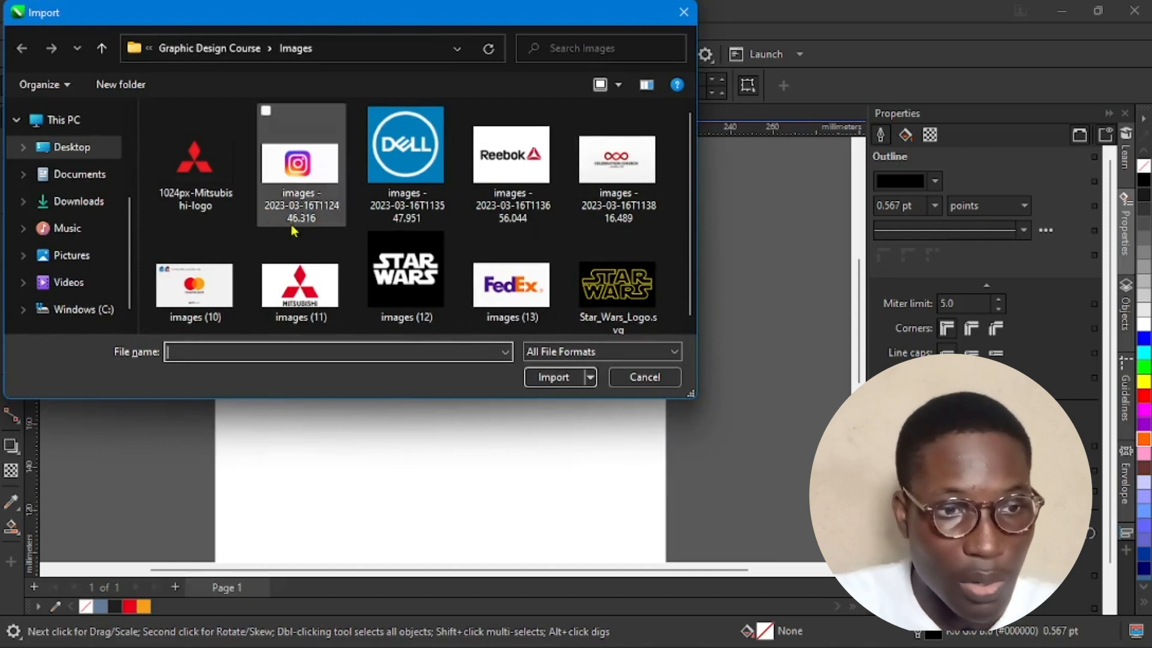
scroll(337, 222, "down", 1)
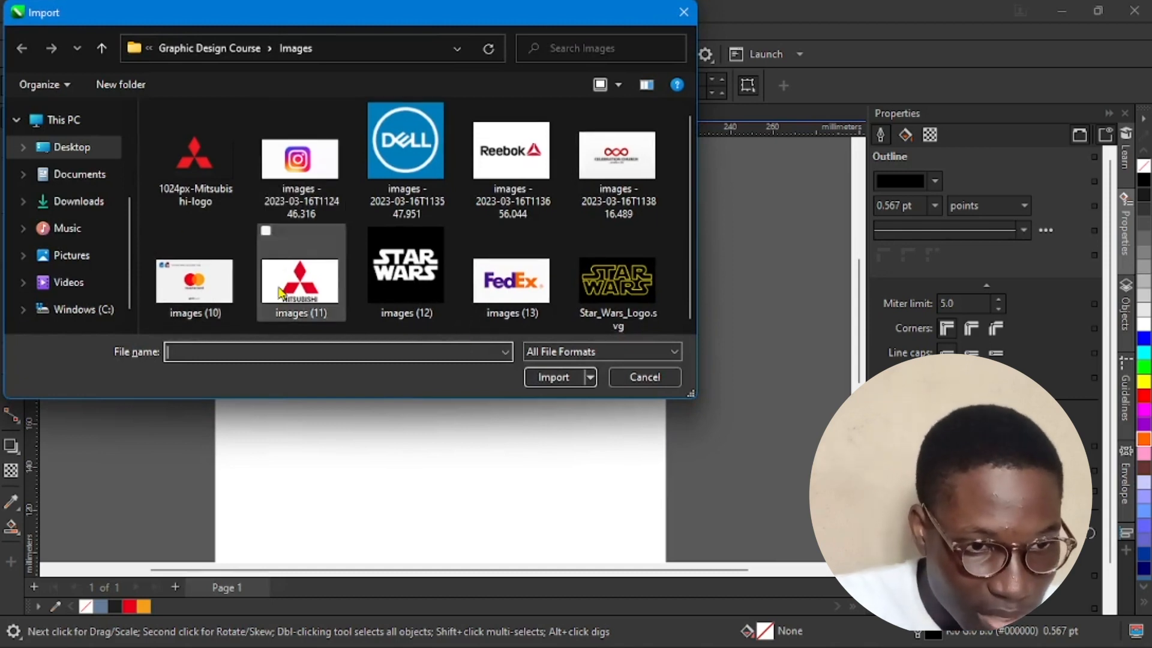
left_click(222, 277)
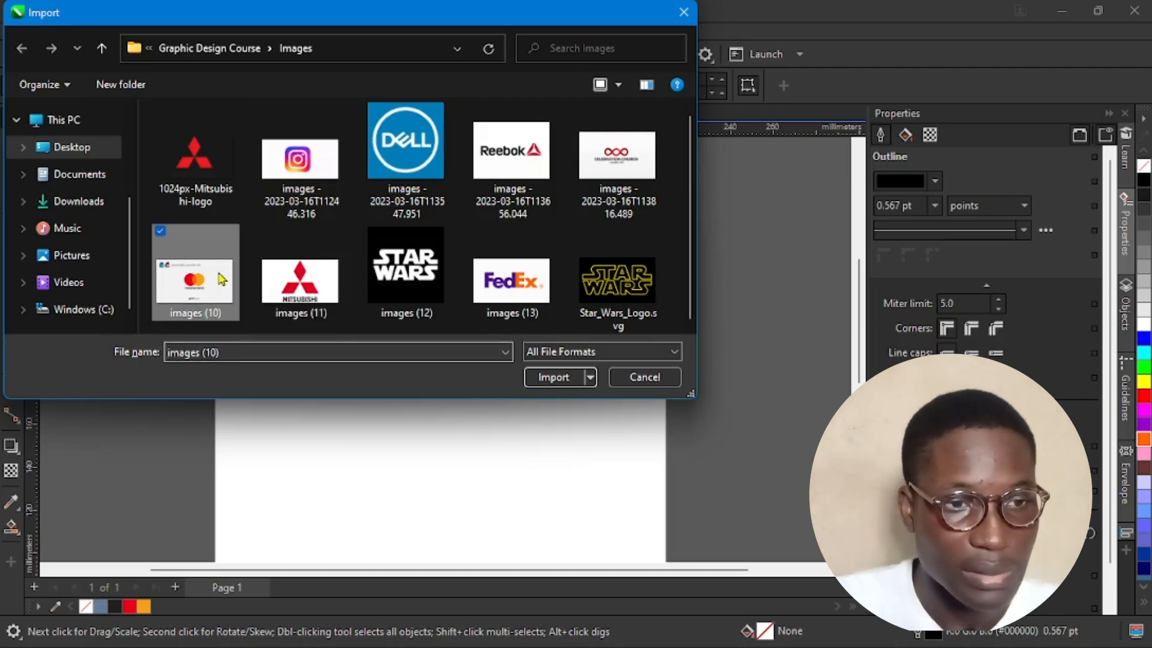
left_click(553, 377)
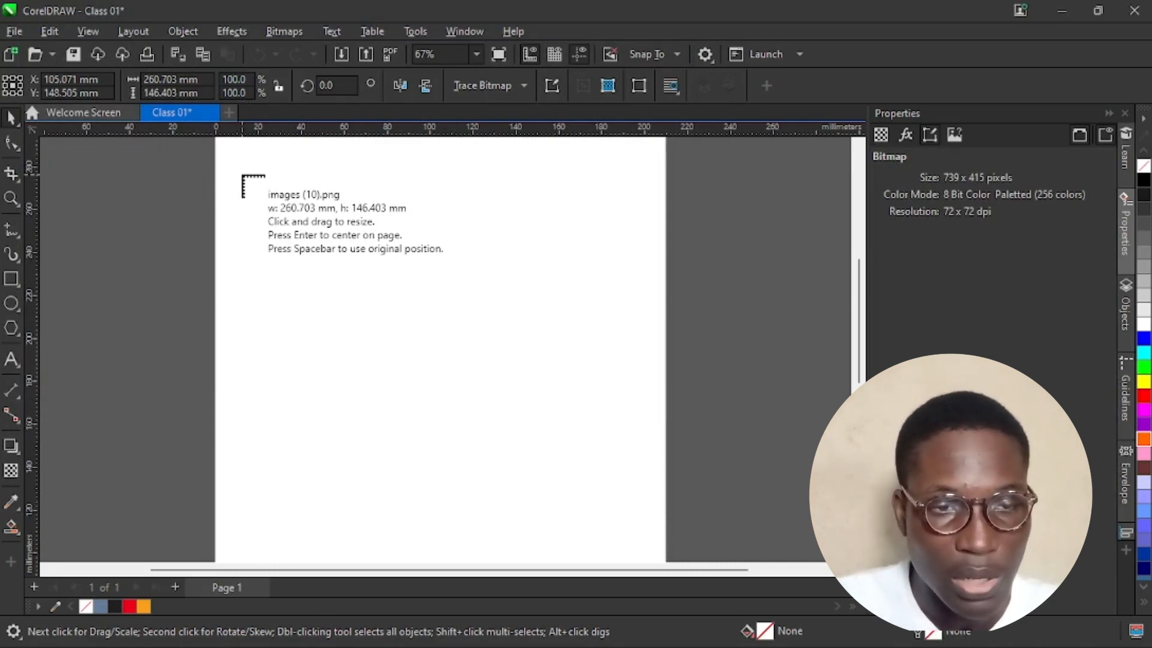
left_click_drag(242, 175, 606, 451)
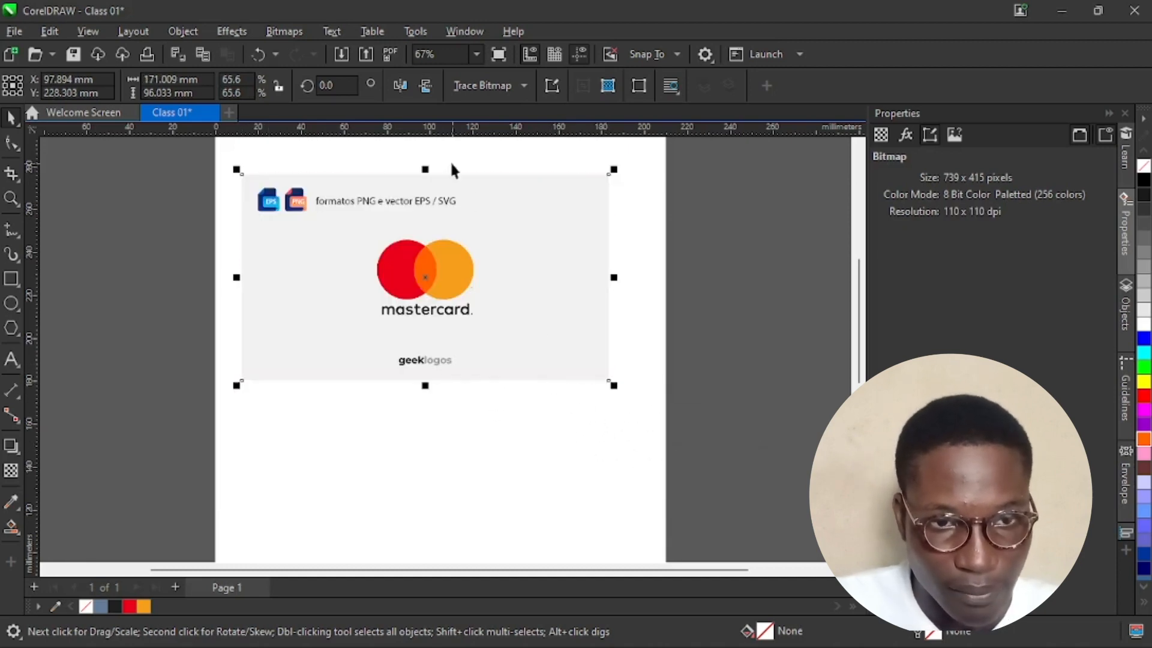
- Draw a circle about 43.5 mm in diameter below the imported Mastercard image
scroll(437, 330, "down", 1)
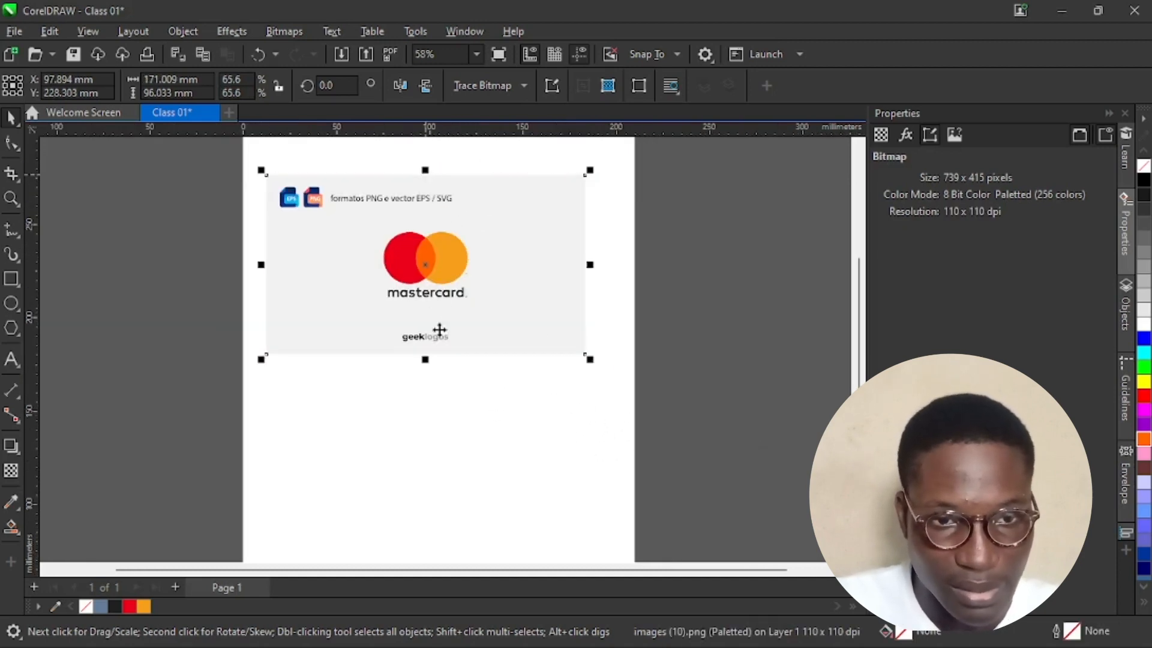
scroll(439, 366, "up", 2)
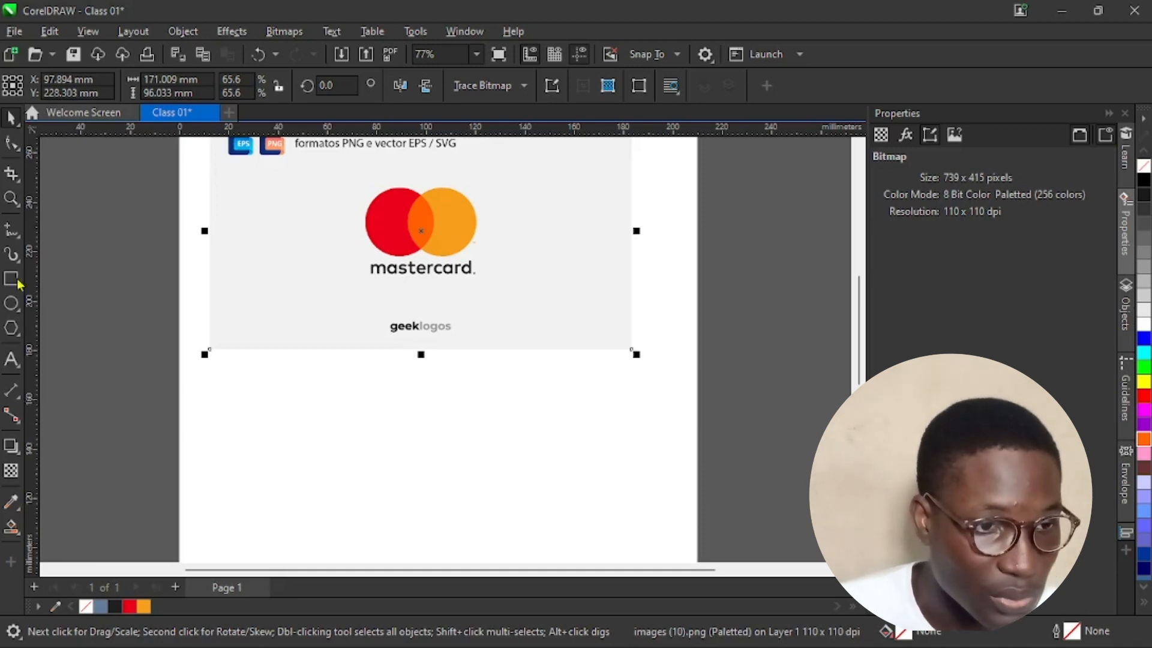
left_click(11, 304)
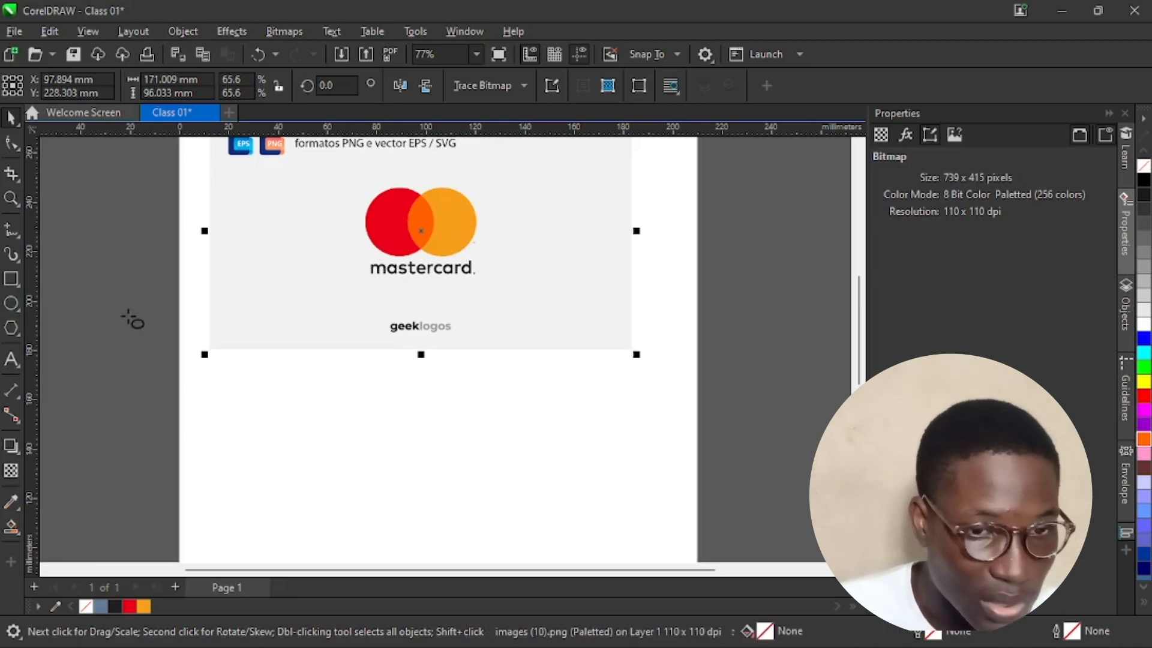
left_click(317, 384)
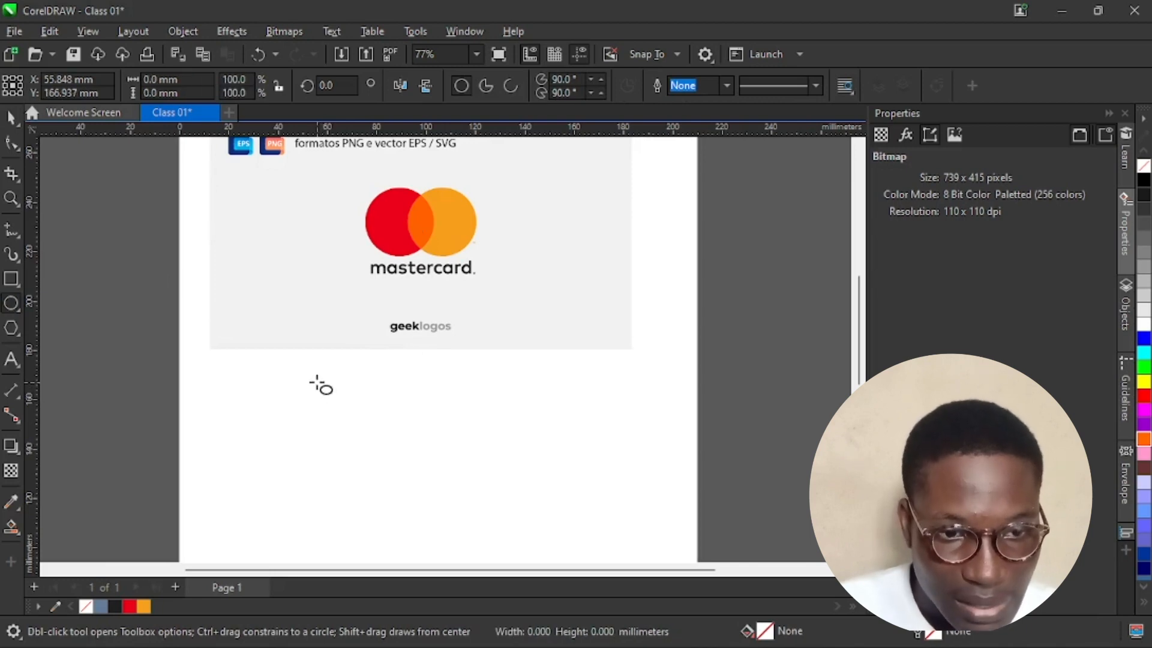
left_click_drag(317, 384, 483, 503)
key("ctrl")
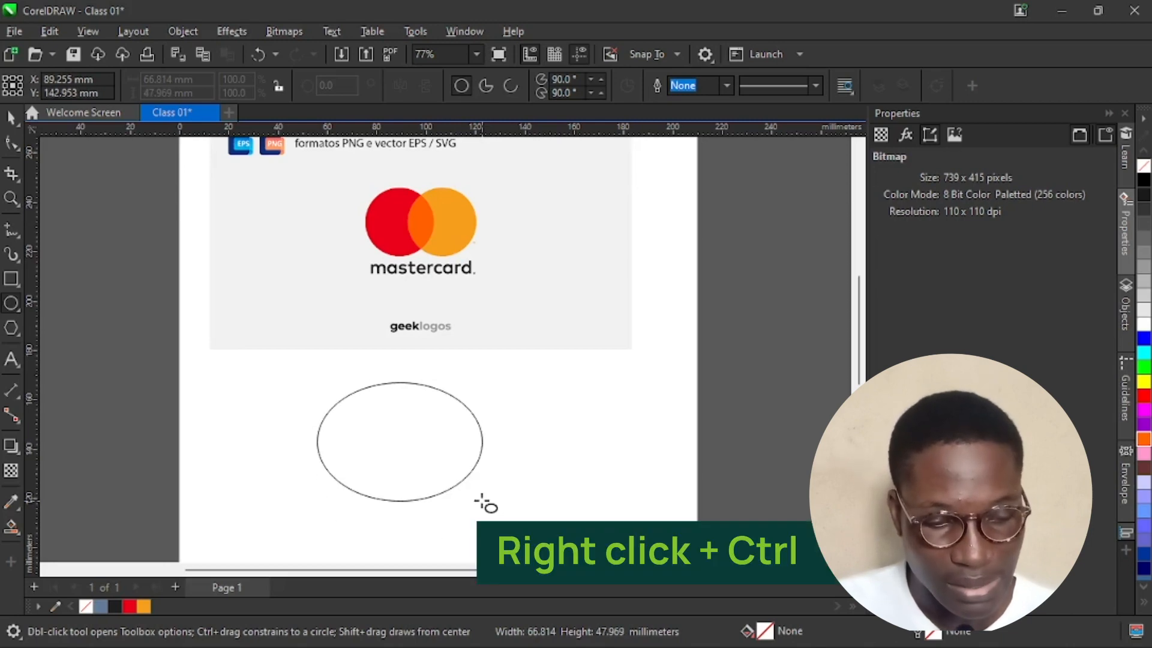
key("ctrl")
left_click_drag(482, 503, 424, 458)
key("ctrl")
- Select the new circle with the Pick tool
left_click(12, 117)
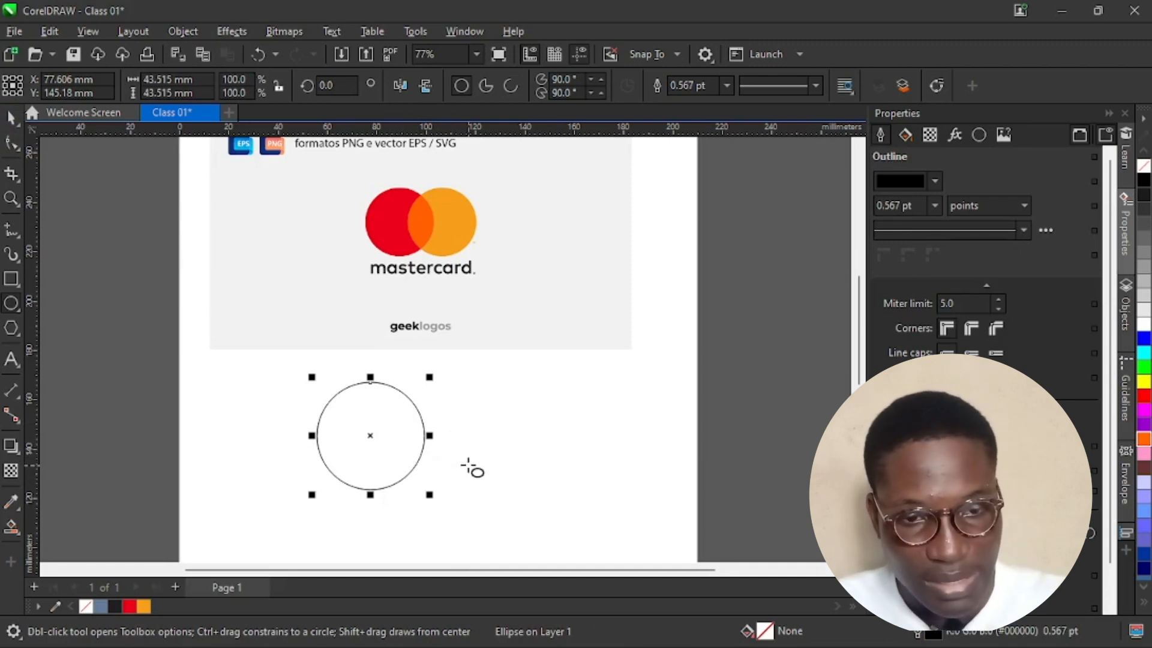
left_click(211, 376)
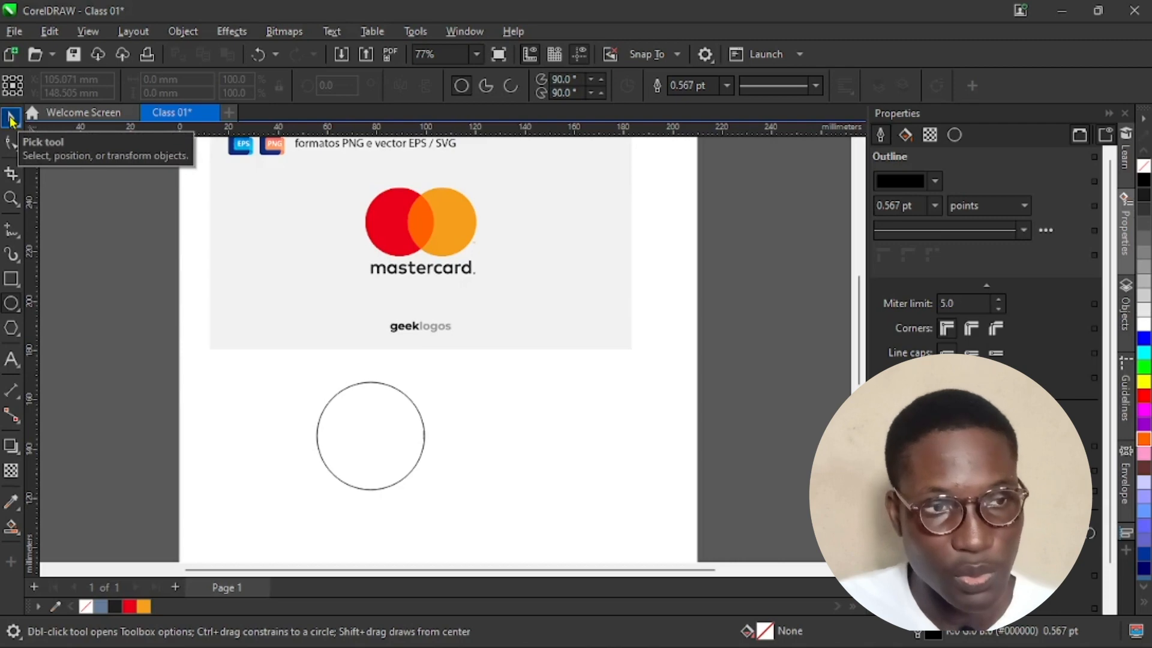
left_click(11, 119)
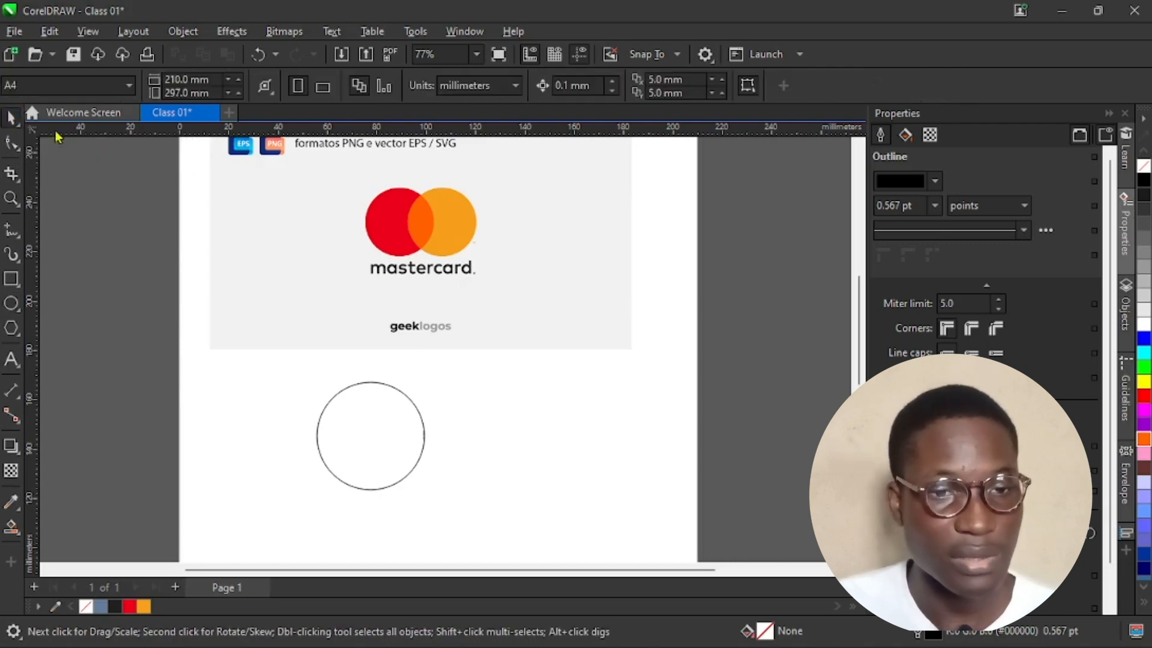
left_click(399, 470)
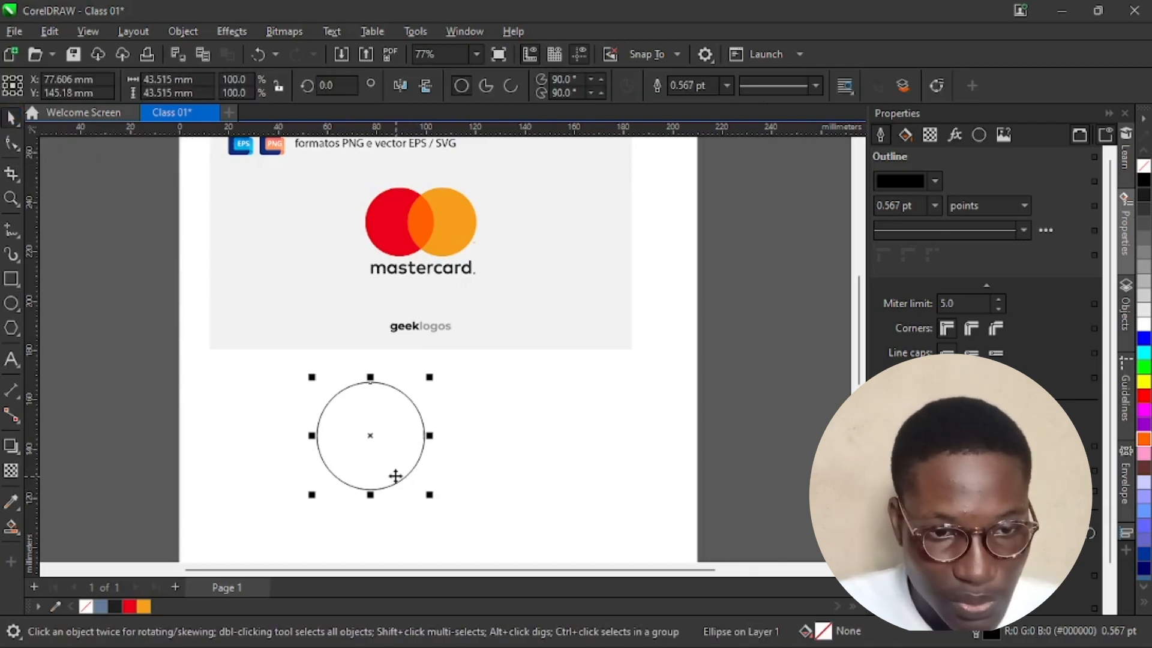
- Add a vertical guideline at about 86.3 mm, right of the circle's centre, and a horizontal guideline through its centre
scroll(393, 476, "up", 1)
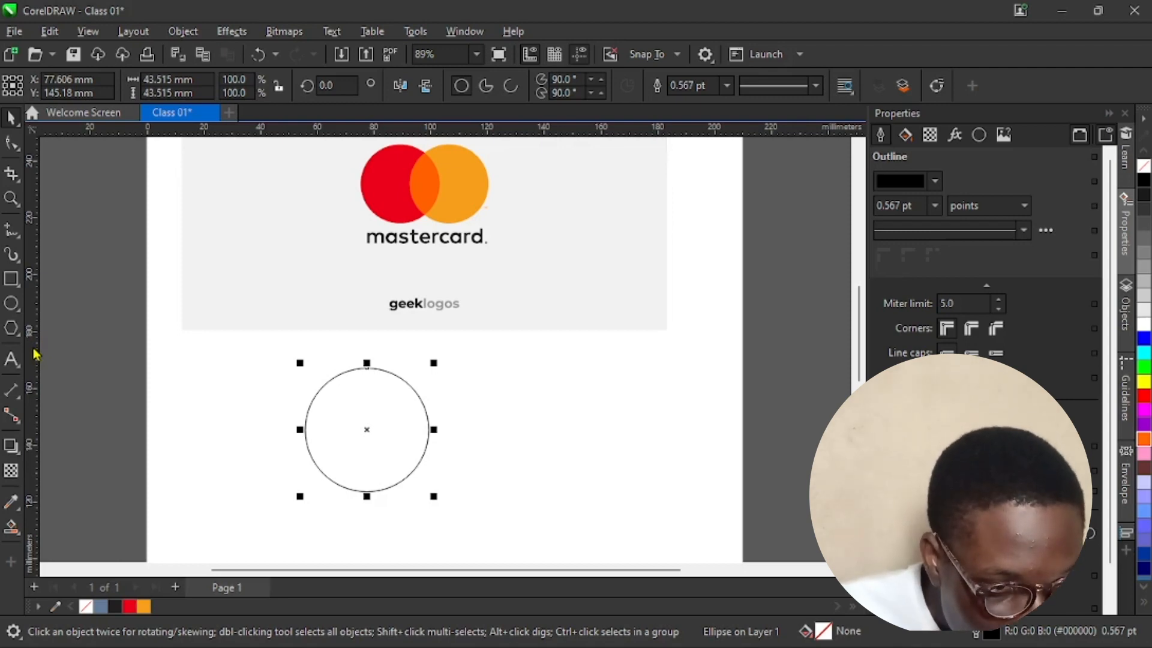
left_click_drag(35, 354, 386, 486)
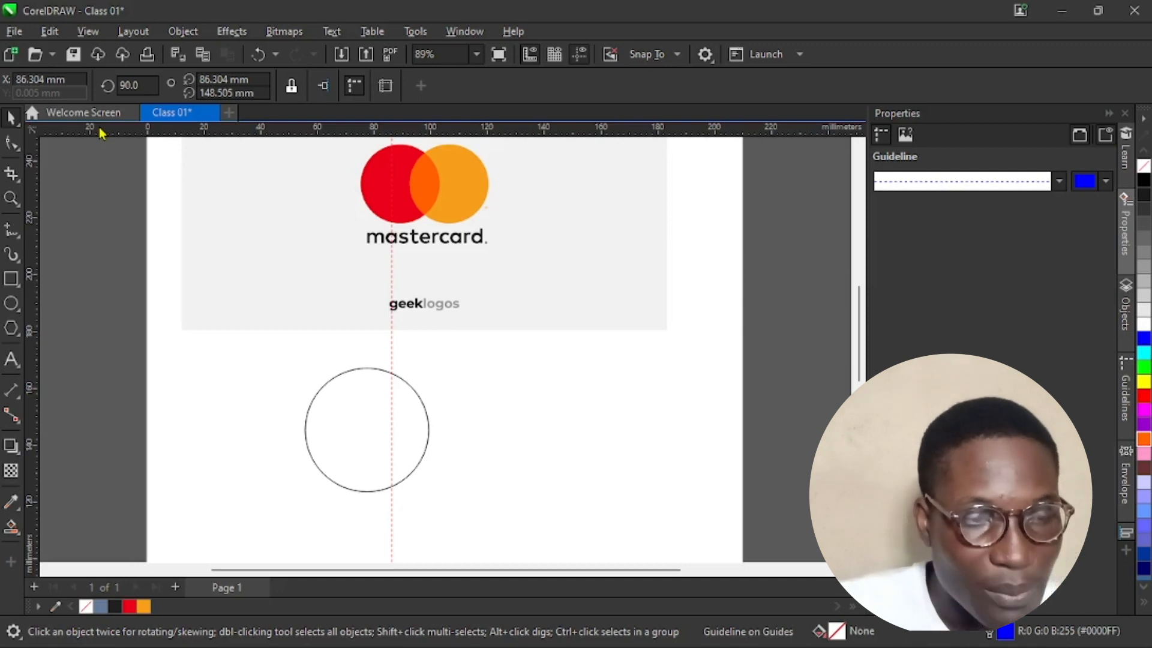
left_click_drag(101, 131, 367, 431)
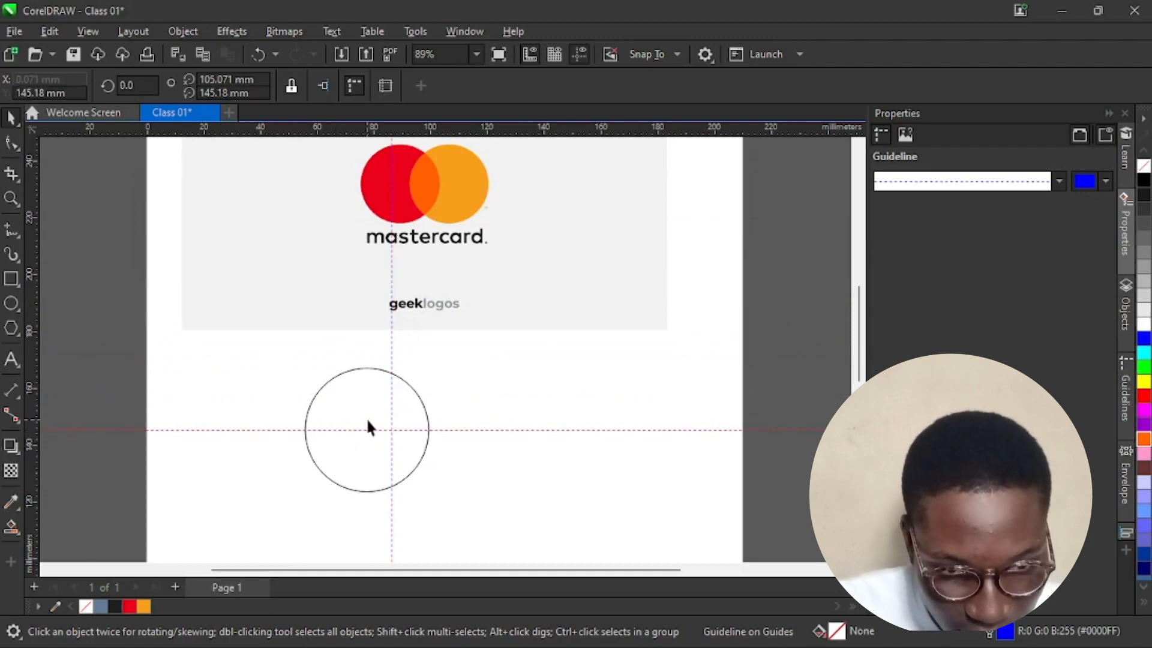
- Duplicate the circle and move the copy right of the original, centred on the horizontal guideline
left_click(412, 453)
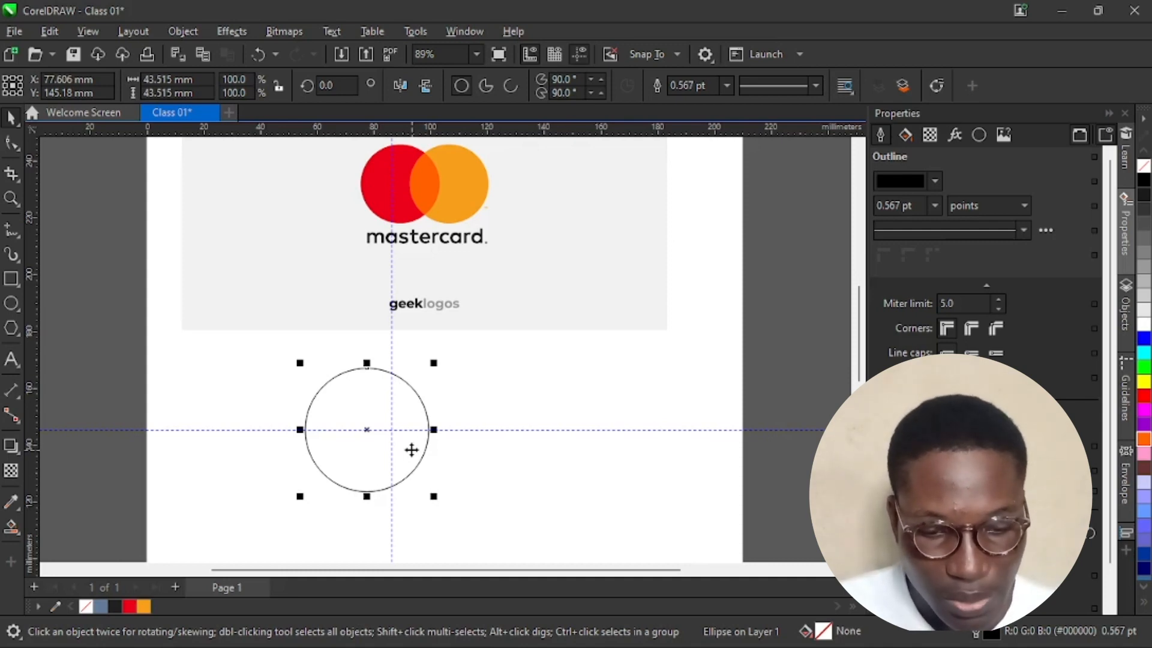
key("ctrl+d")
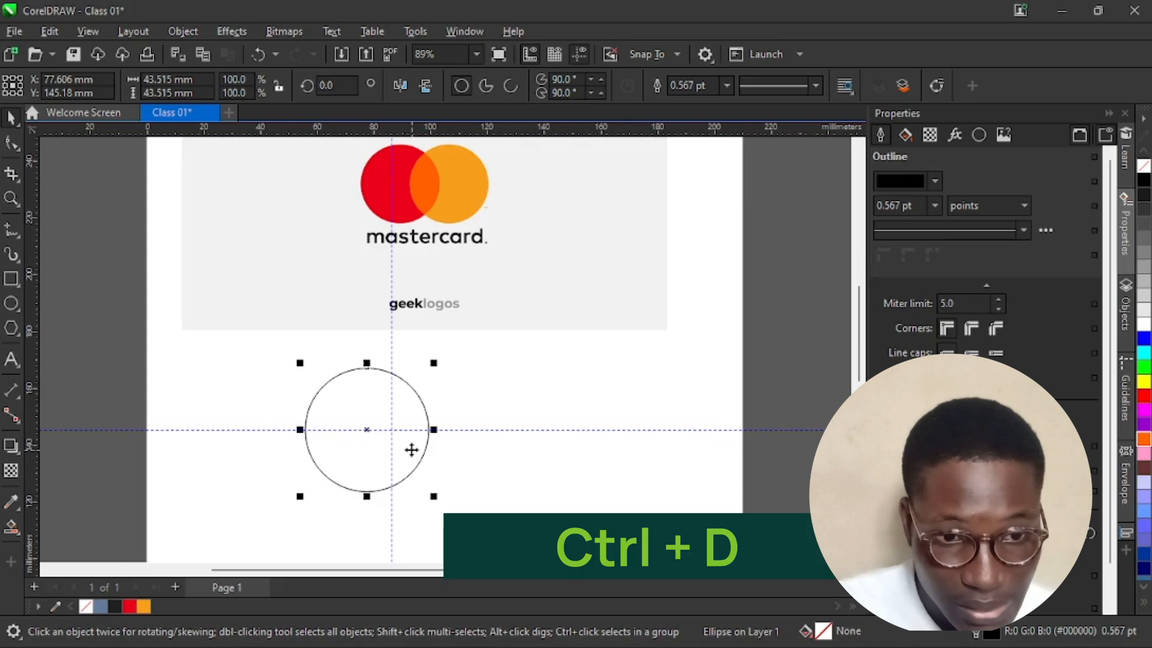
key("ctrl+d")
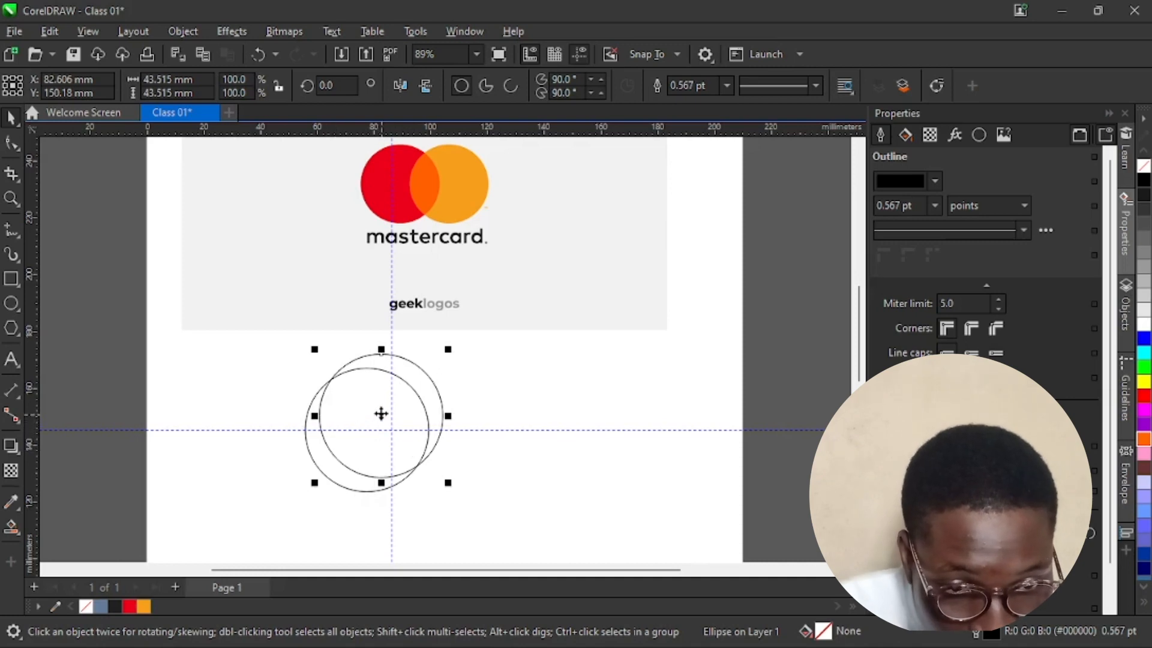
left_click_drag(381, 414, 567, 437)
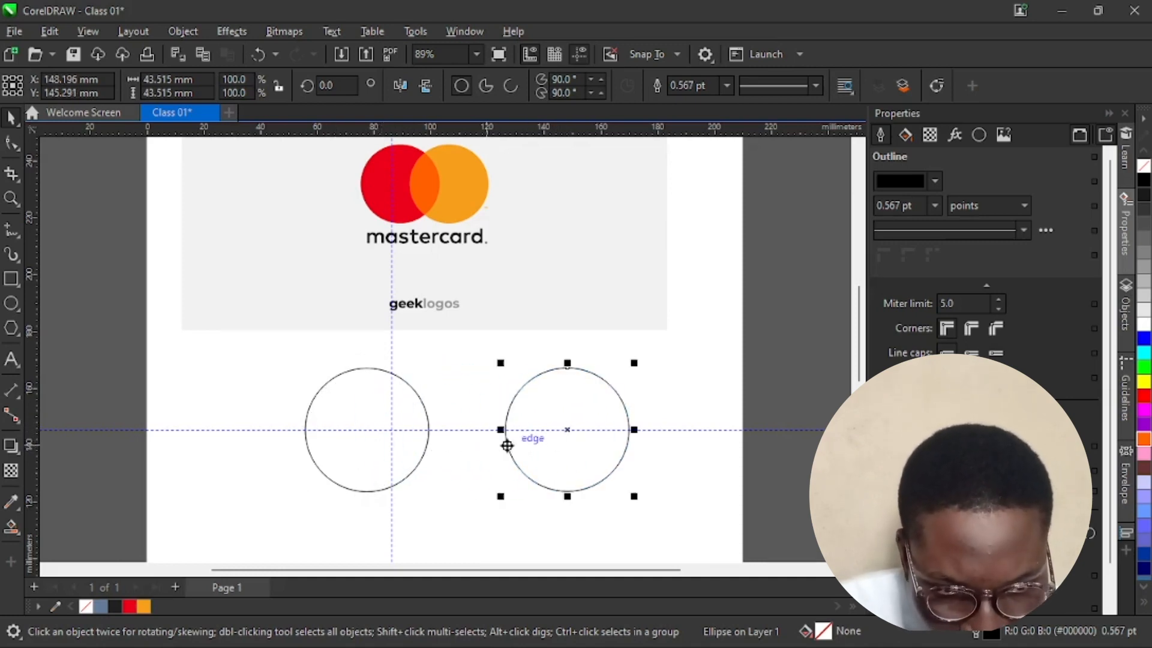
- Move the duplicate circle by its left quadrant to the guideline intersection so it overlaps the original circle
scroll(391, 441, "up", 3)
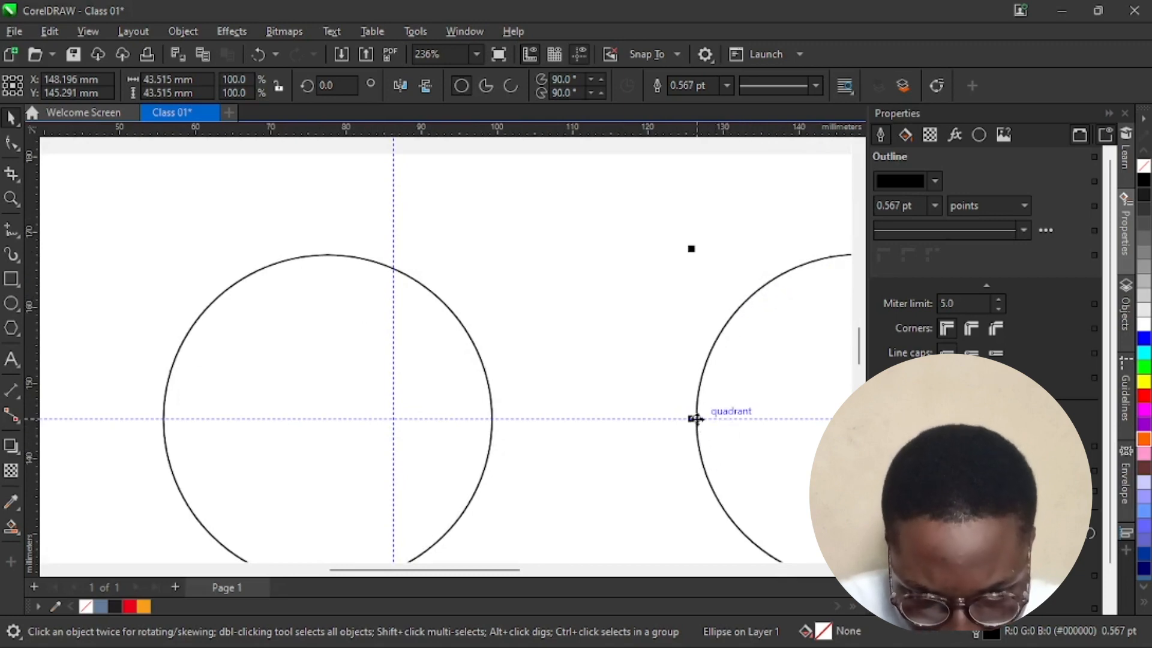
left_click_drag(695, 418, 393, 423)
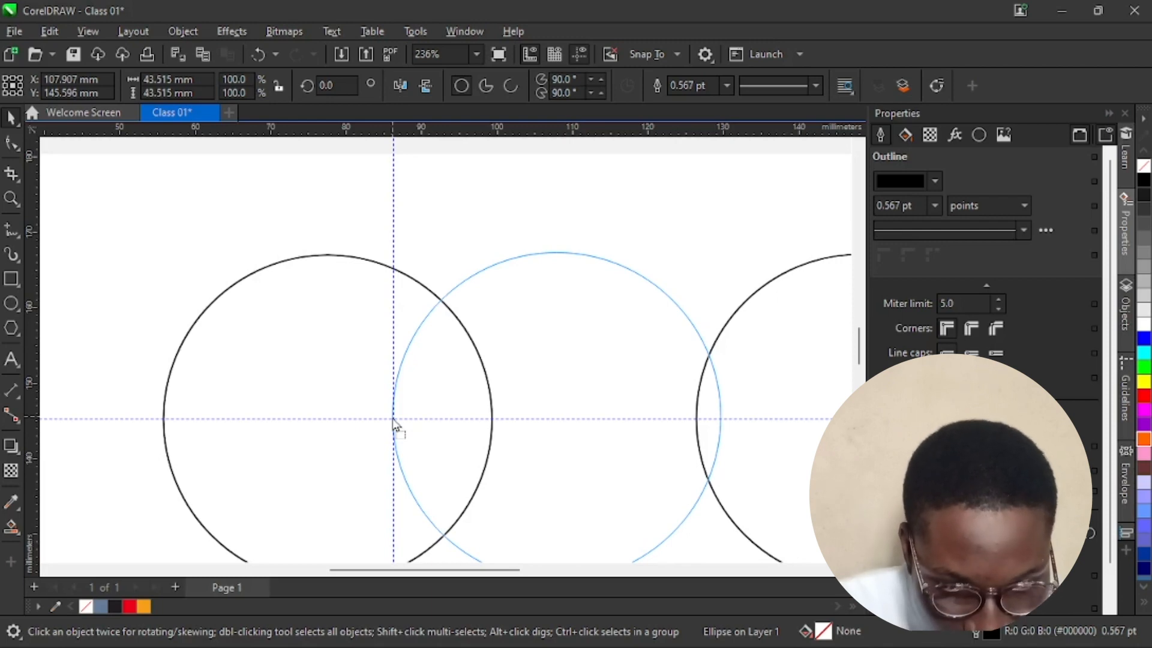
left_click_drag(393, 424, 394, 416)
scroll(438, 432, "down", 3)
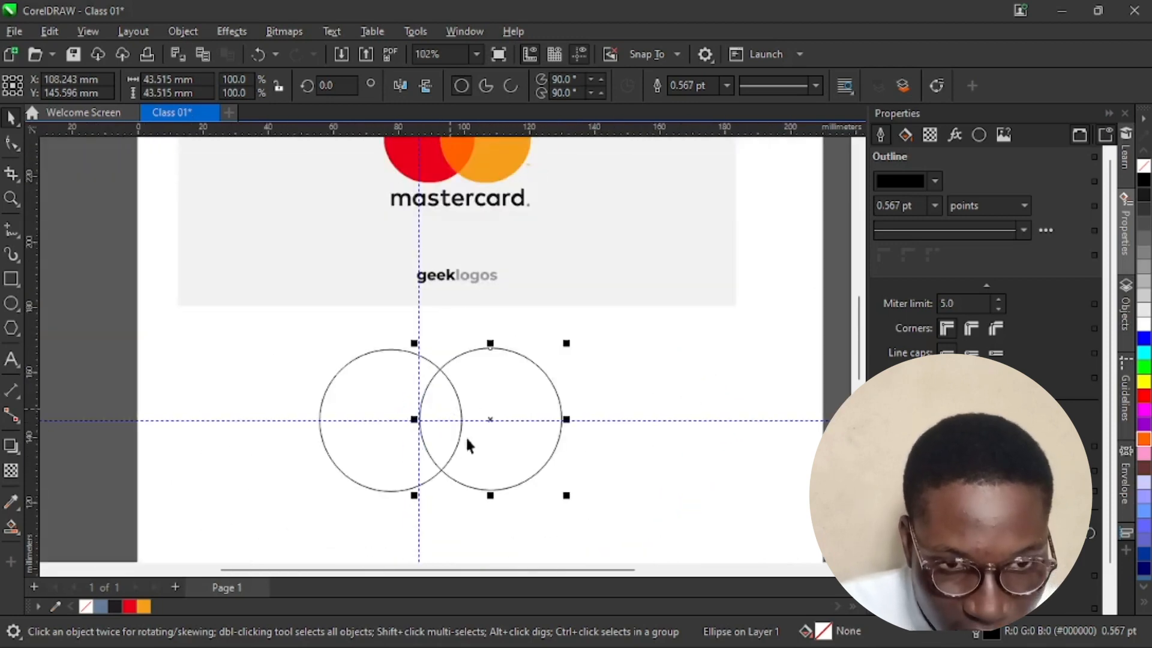
- Sample the red and orange of the Mastercard logo's circles into the document palette
scroll(467, 446, "down", 1)
scroll(464, 221, "up", 1)
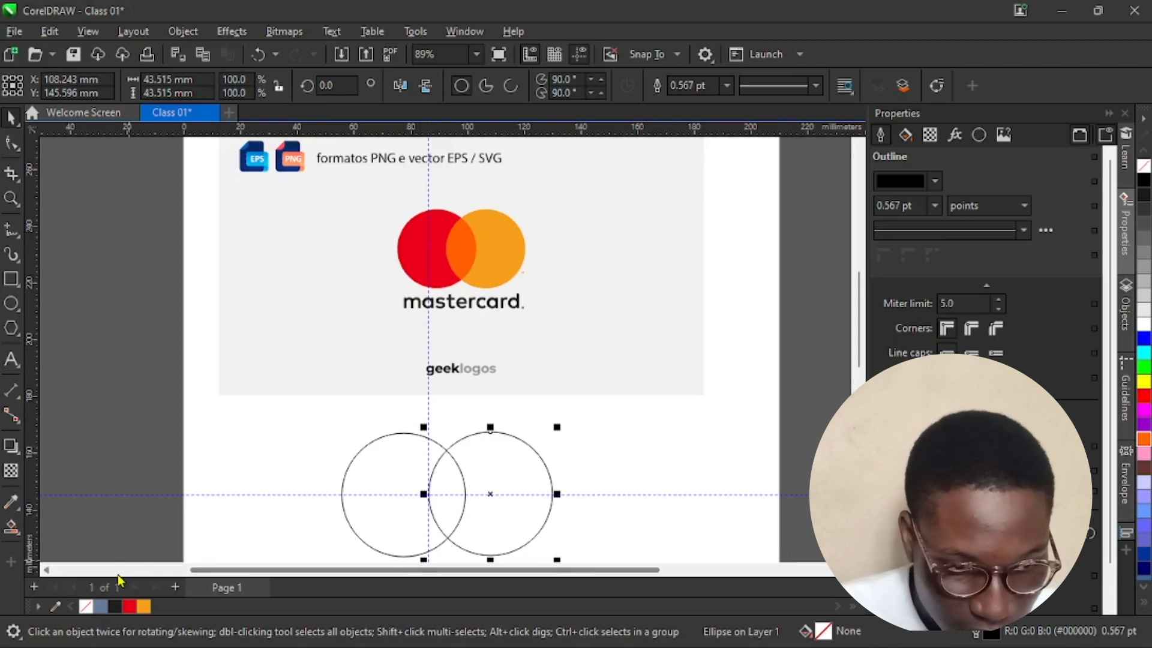
left_click(55, 607)
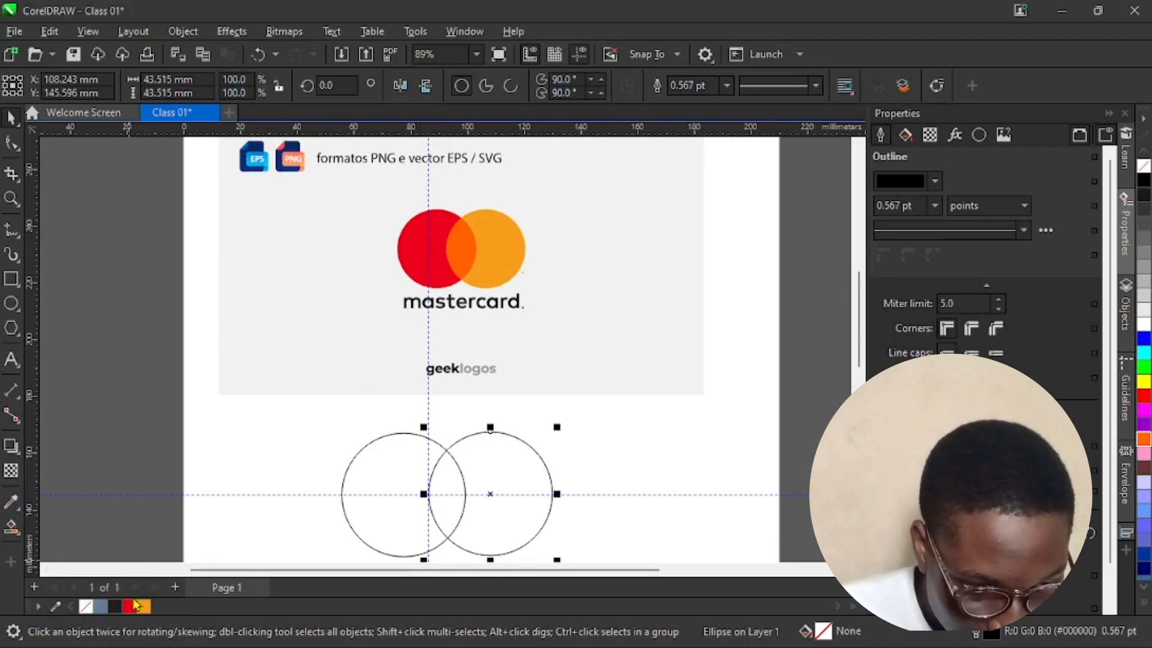
left_click(56, 607)
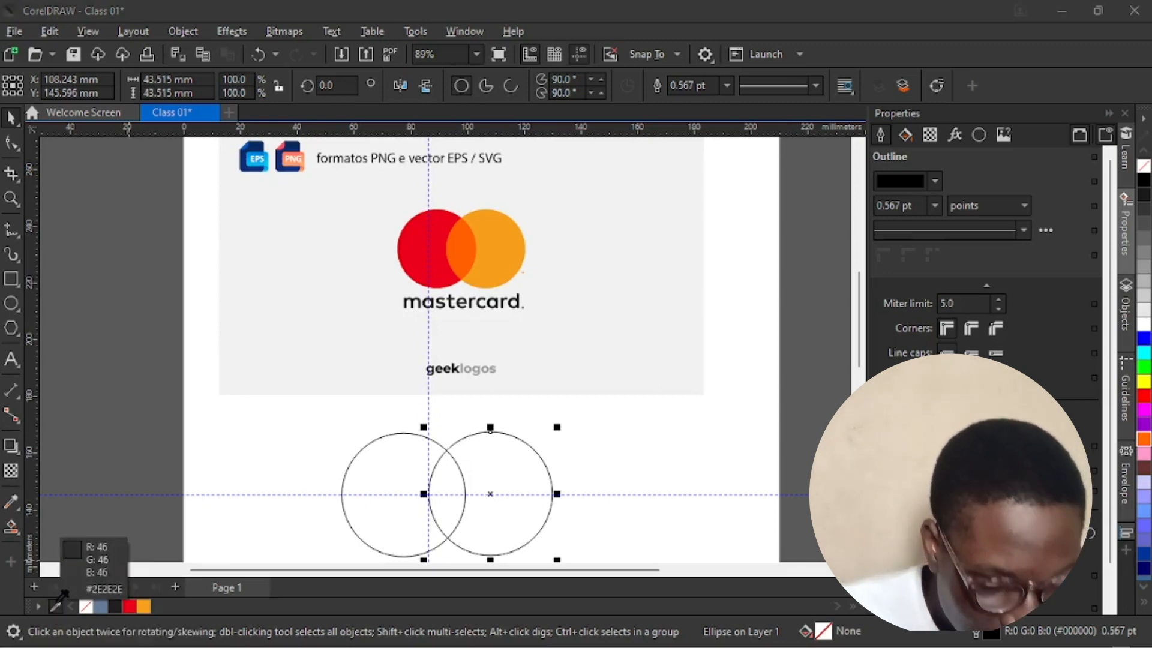
left_click(409, 244)
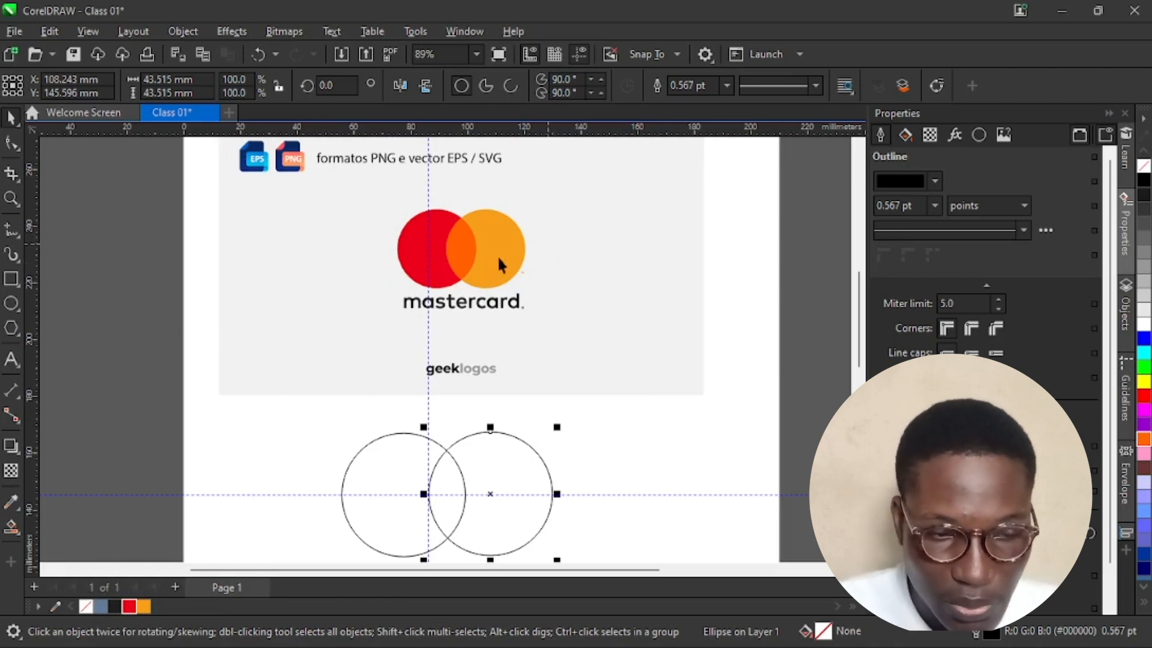
left_click(55, 606)
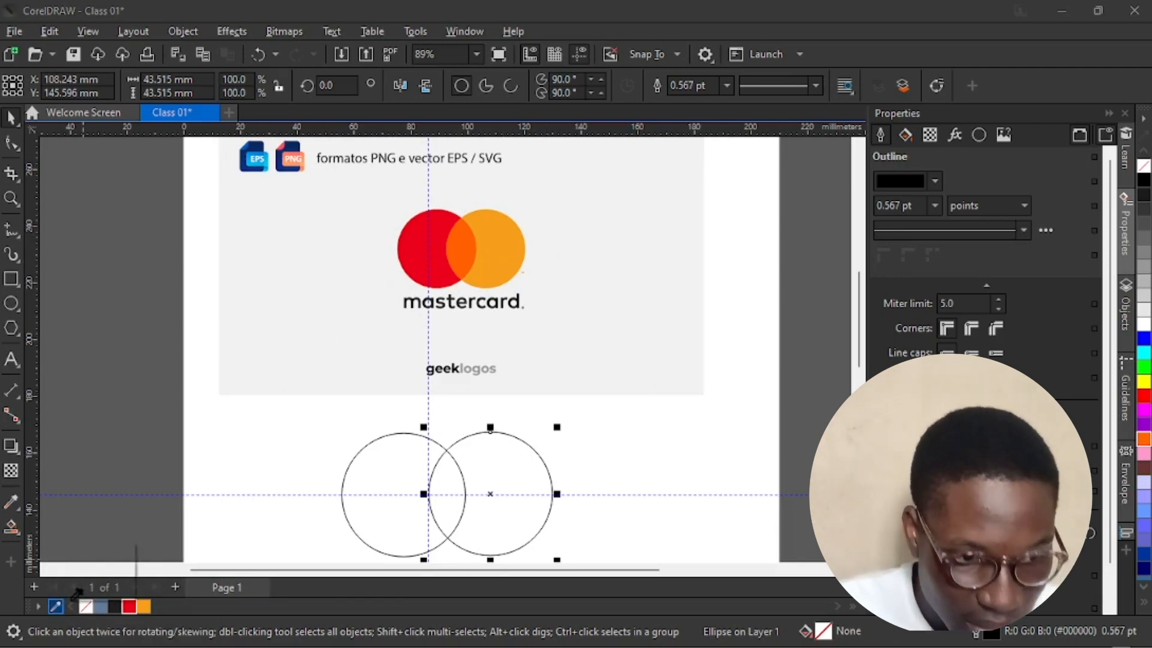
left_click(516, 262)
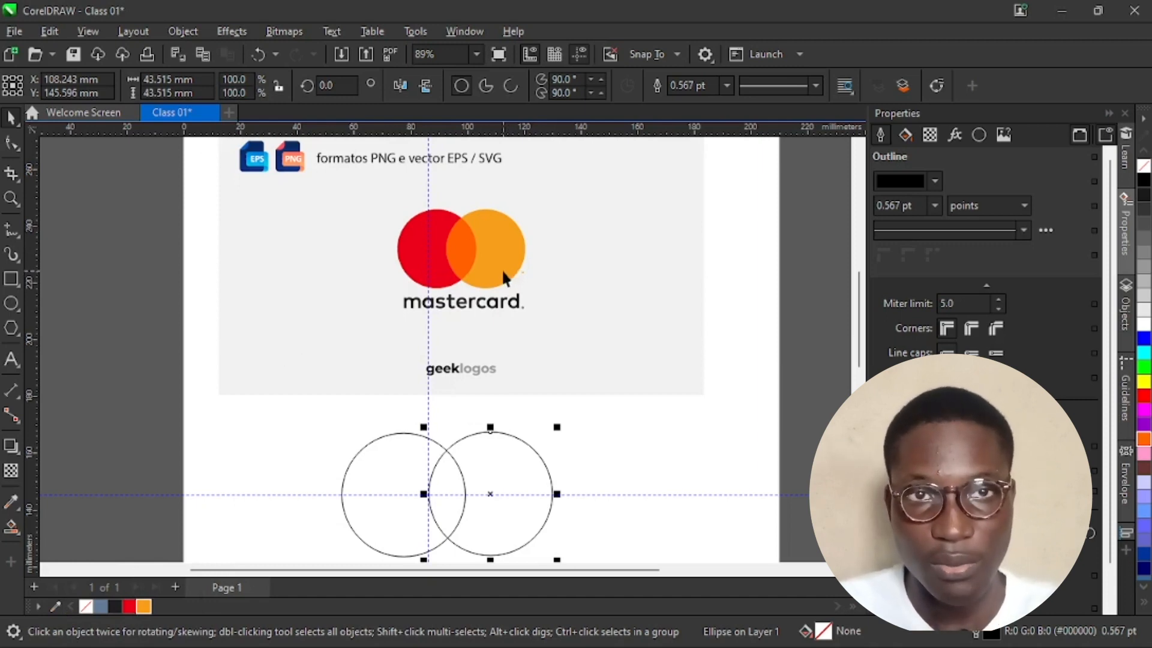
- Fill the left circle with the sampled red and the right circle with the sampled orange
left_click(372, 489)
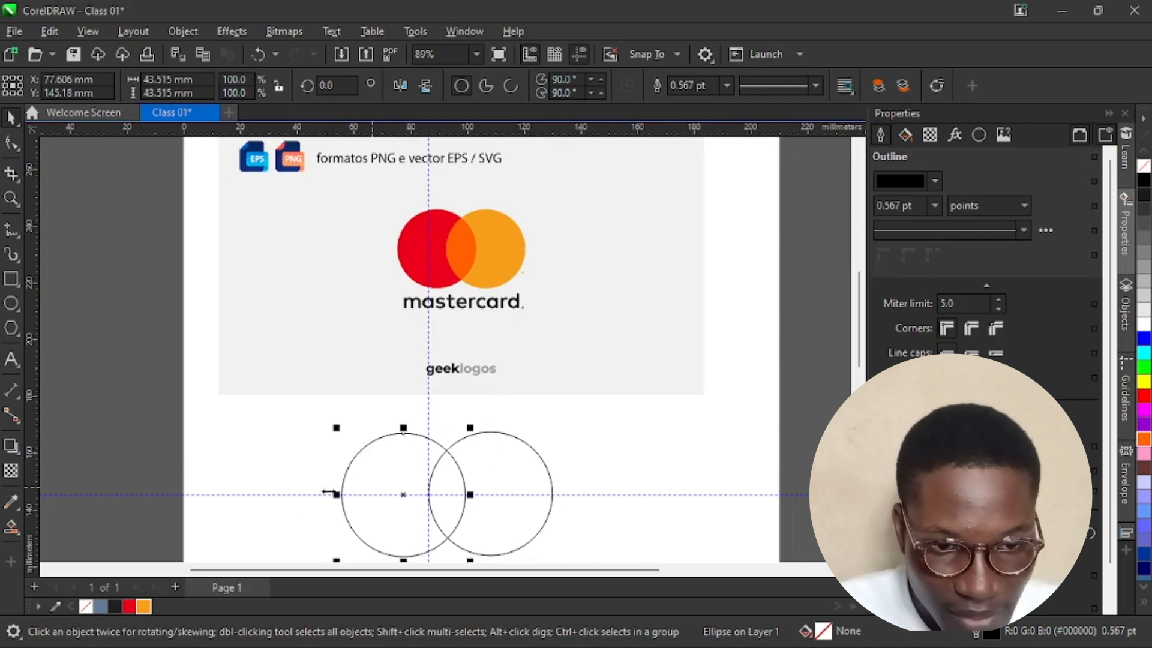
left_click(130, 607)
left_click(516, 484)
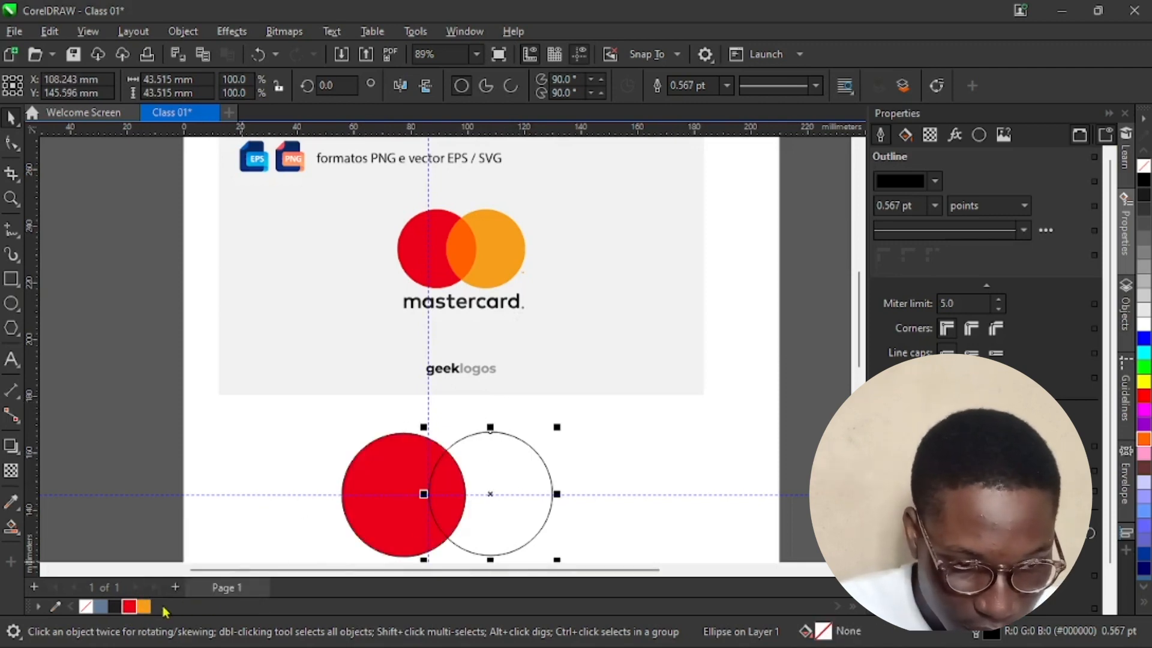
left_click(144, 607)
- Clear the right circle's fill, refill it with the sampled orange, and remove its outline
scroll(472, 544, "up", 1)
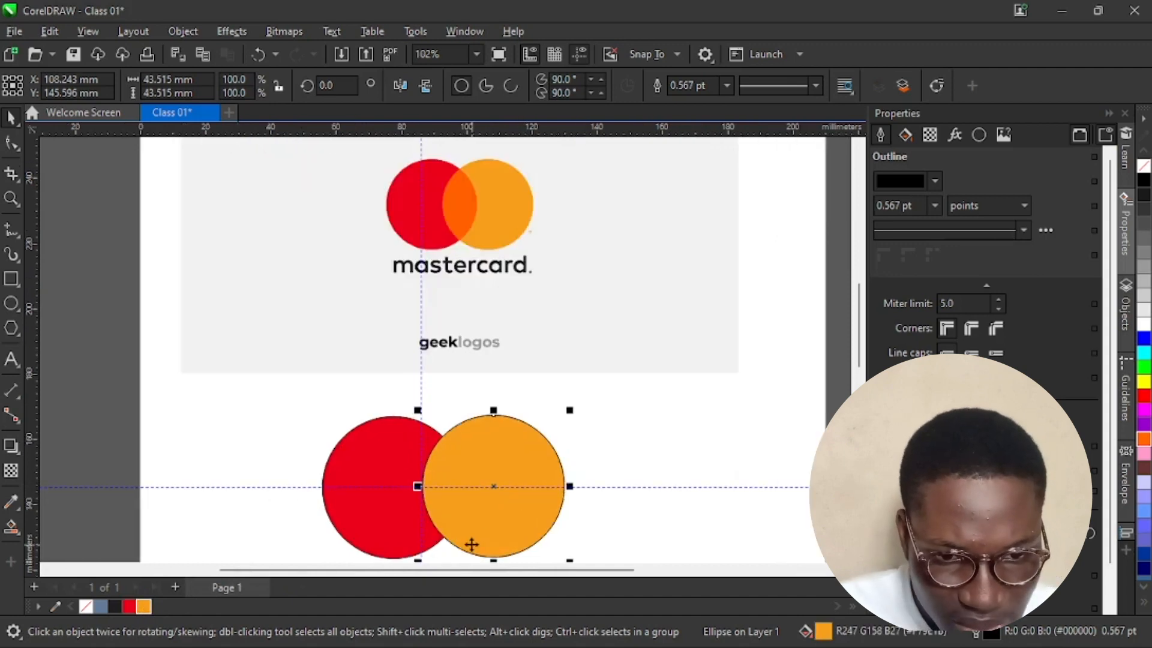
scroll(472, 544, "up", 1)
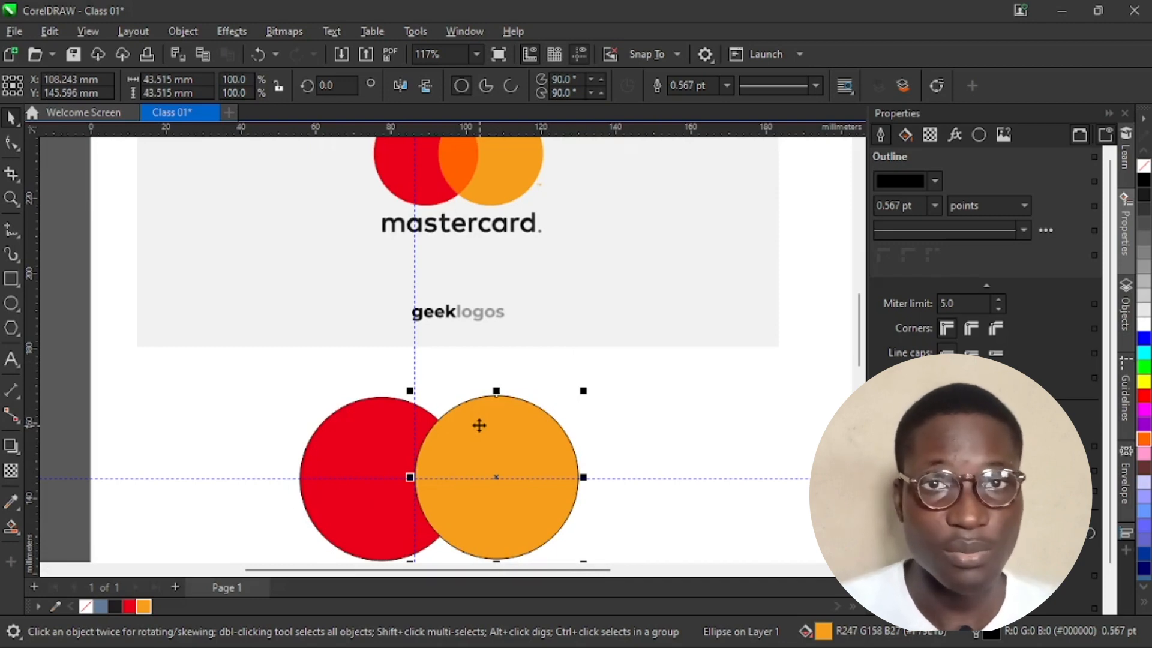
left_click(86, 607)
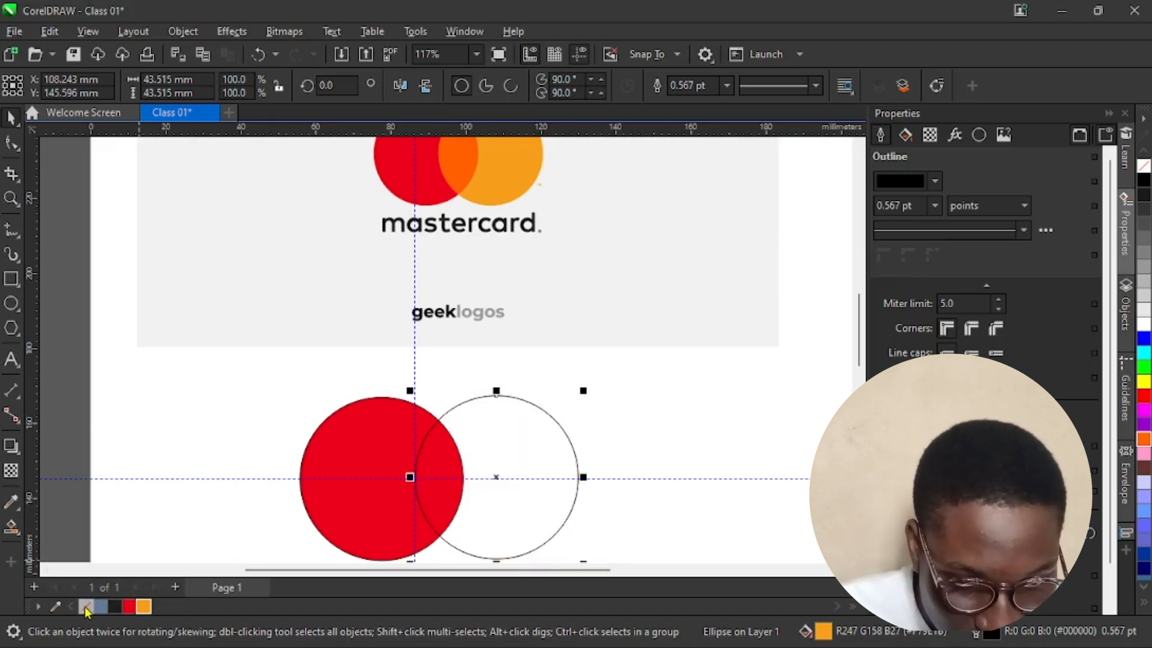
left_click(144, 608)
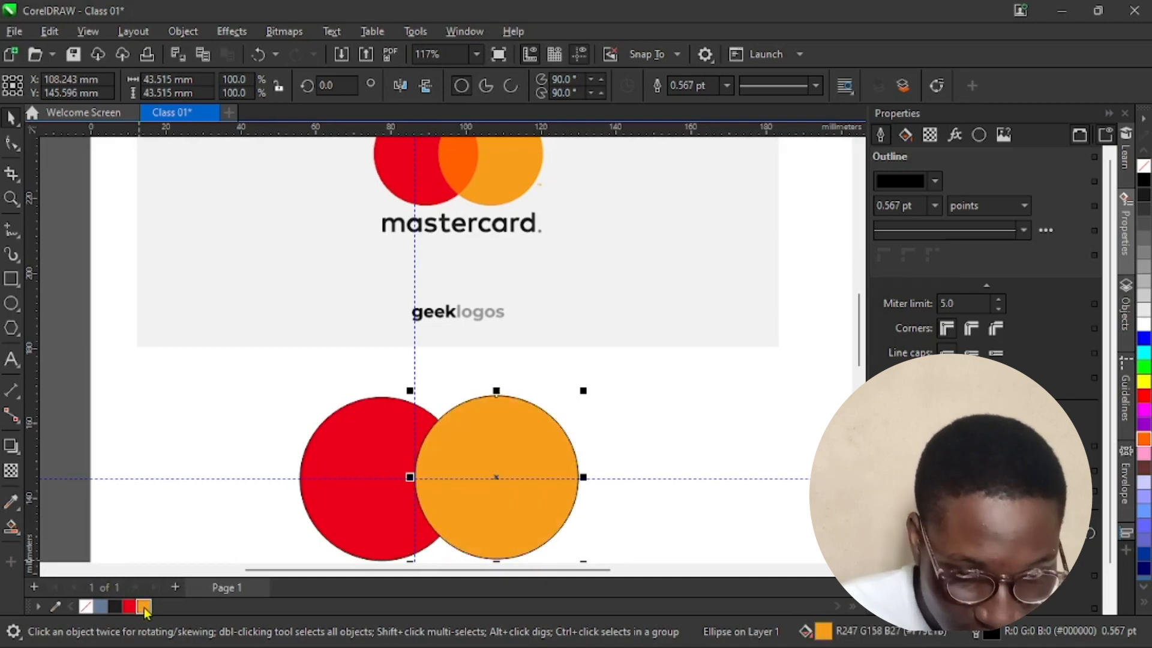
right_click(87, 607)
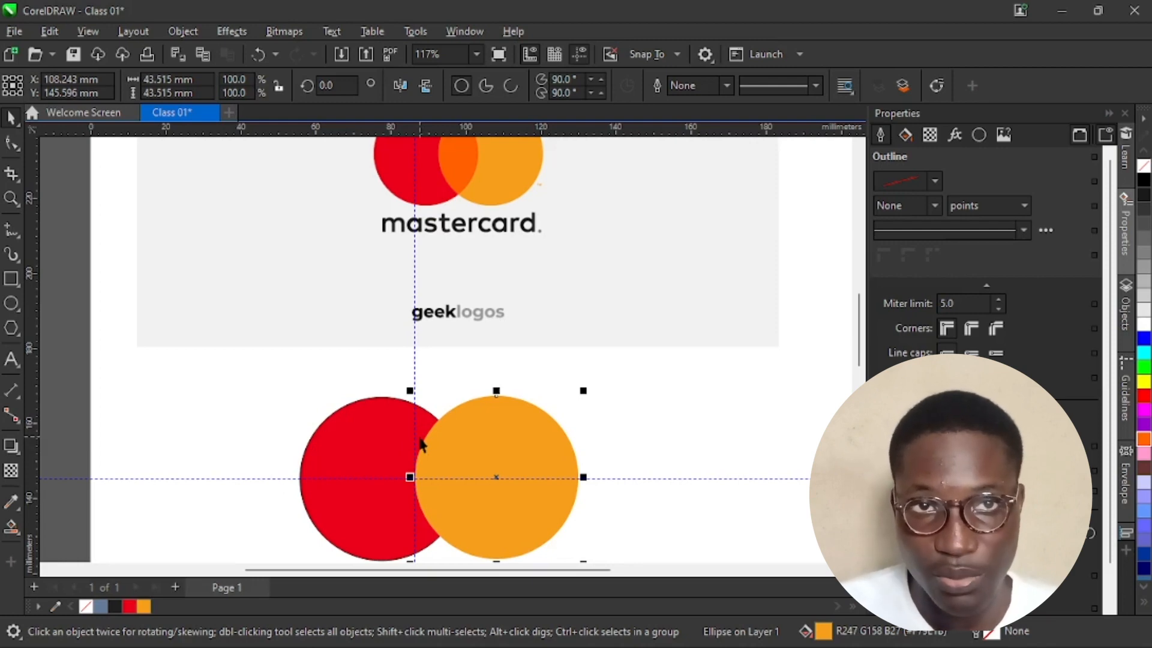
- Refill the left circle with the sampled red and remove its outline
left_click(373, 452)
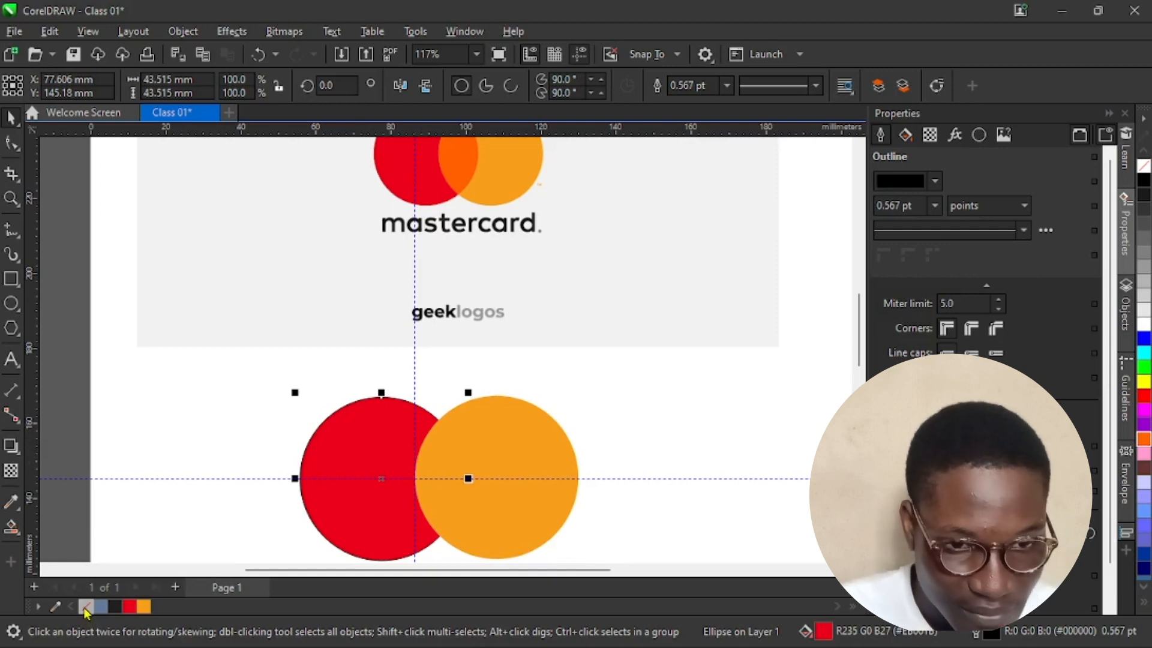
right_click(86, 608)
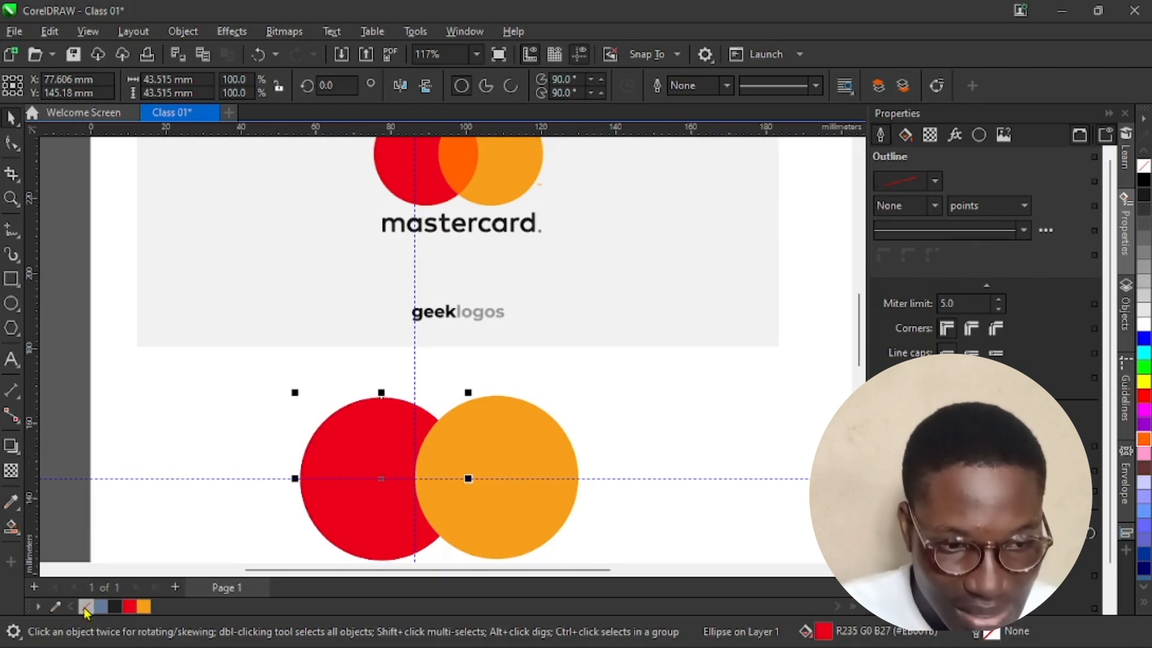
key("ctrl+z")
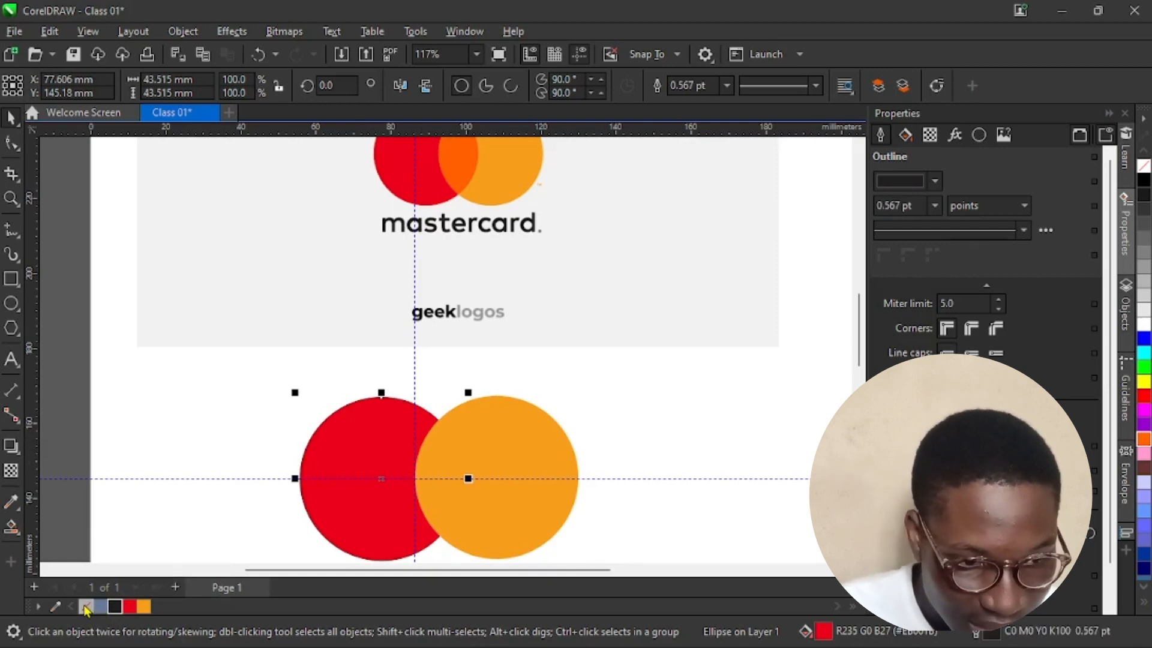
left_click(85, 608)
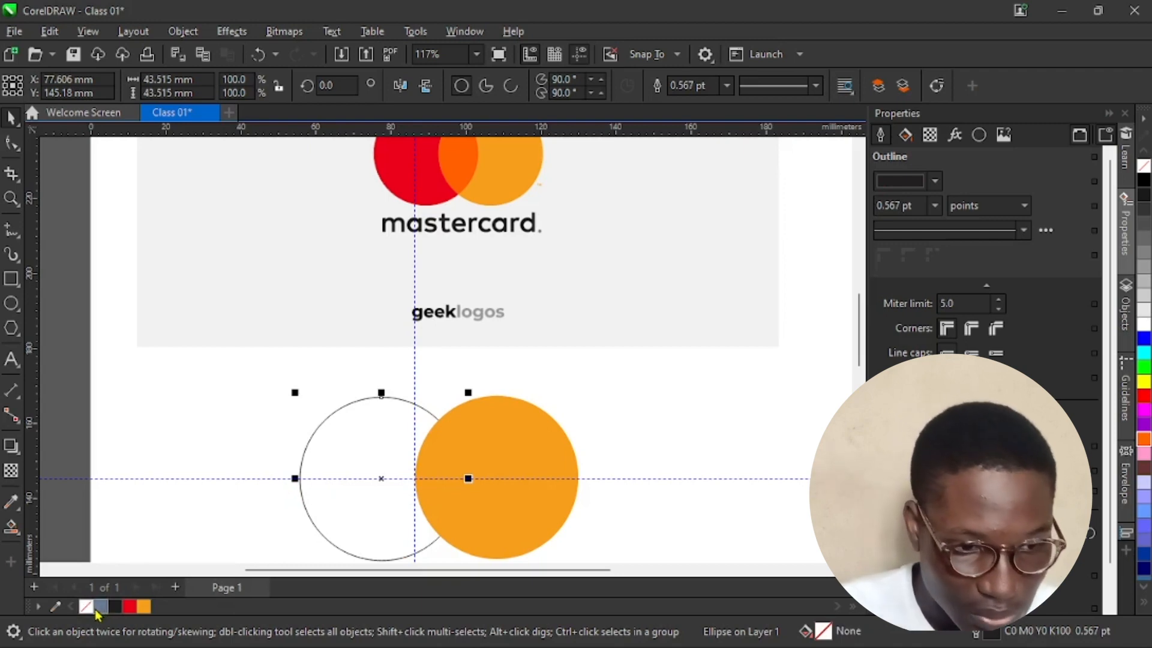
left_click(128, 608)
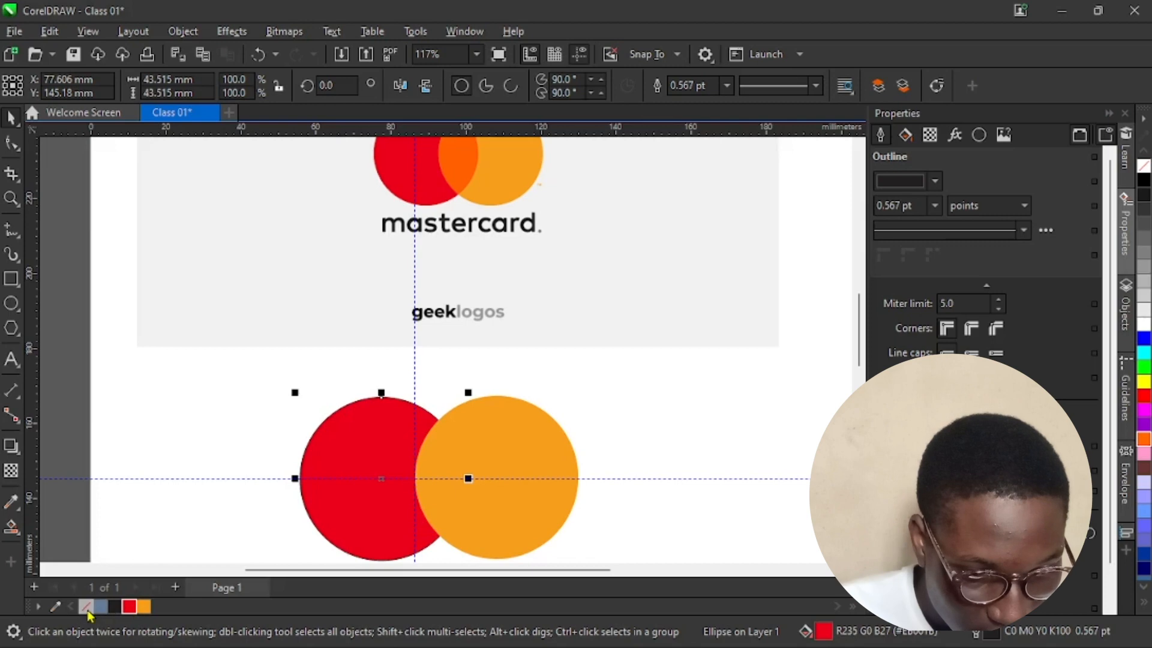
right_click(87, 611)
- Compare the overlap area in the reference logo with the overlap of the two redrawn circles
scroll(247, 346, "down", 2)
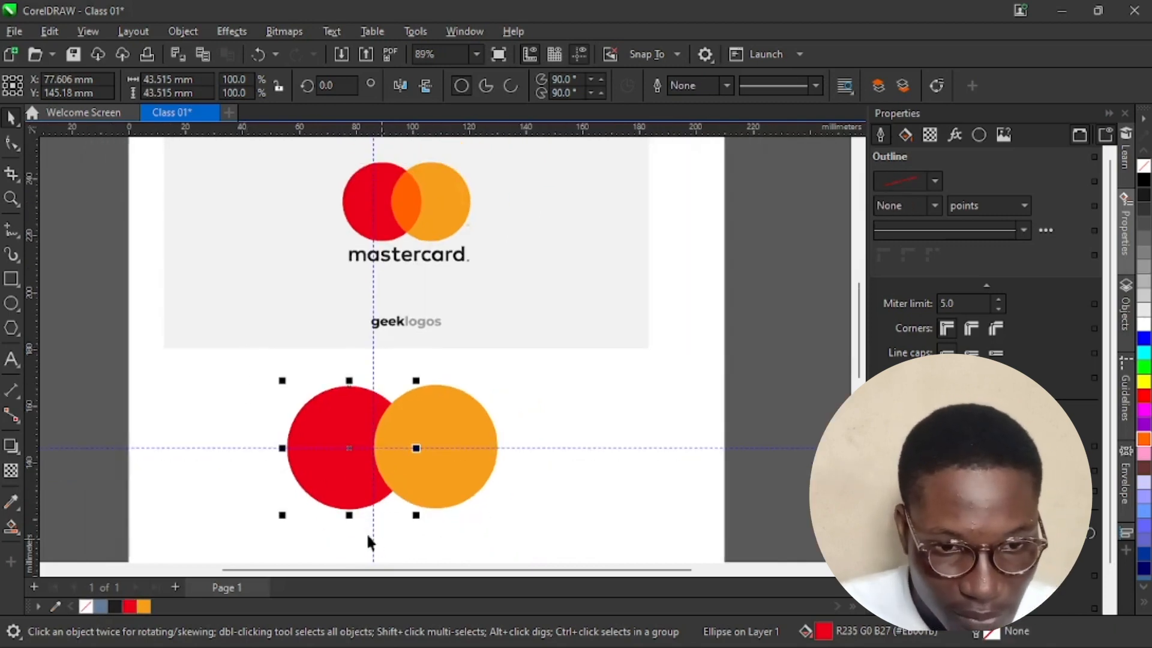
scroll(364, 527, "up", 2)
scroll(364, 530, "down", 2)
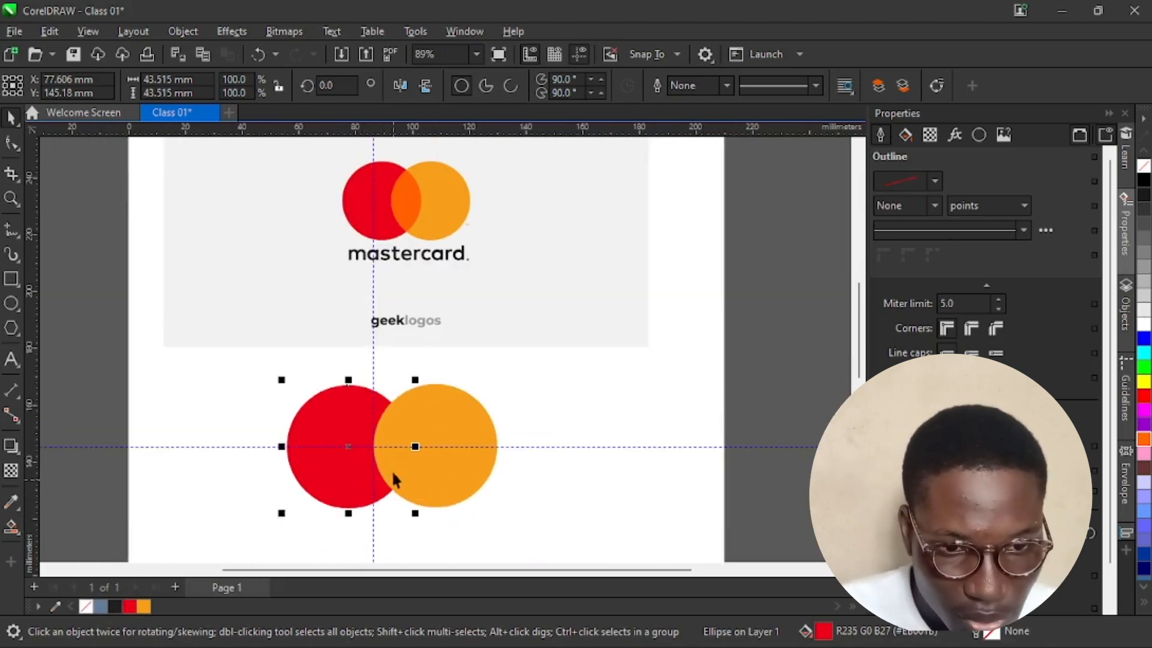
scroll(391, 437, "up", 1)
scroll(462, 412, "down", 1)
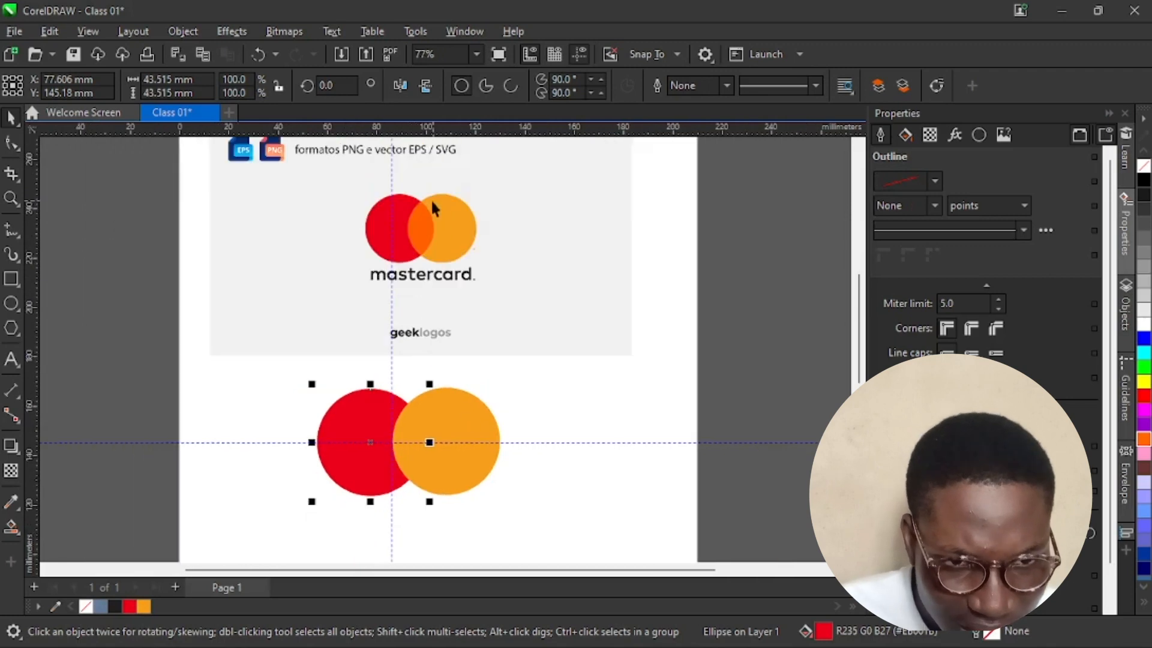
scroll(432, 203, "up", 3)
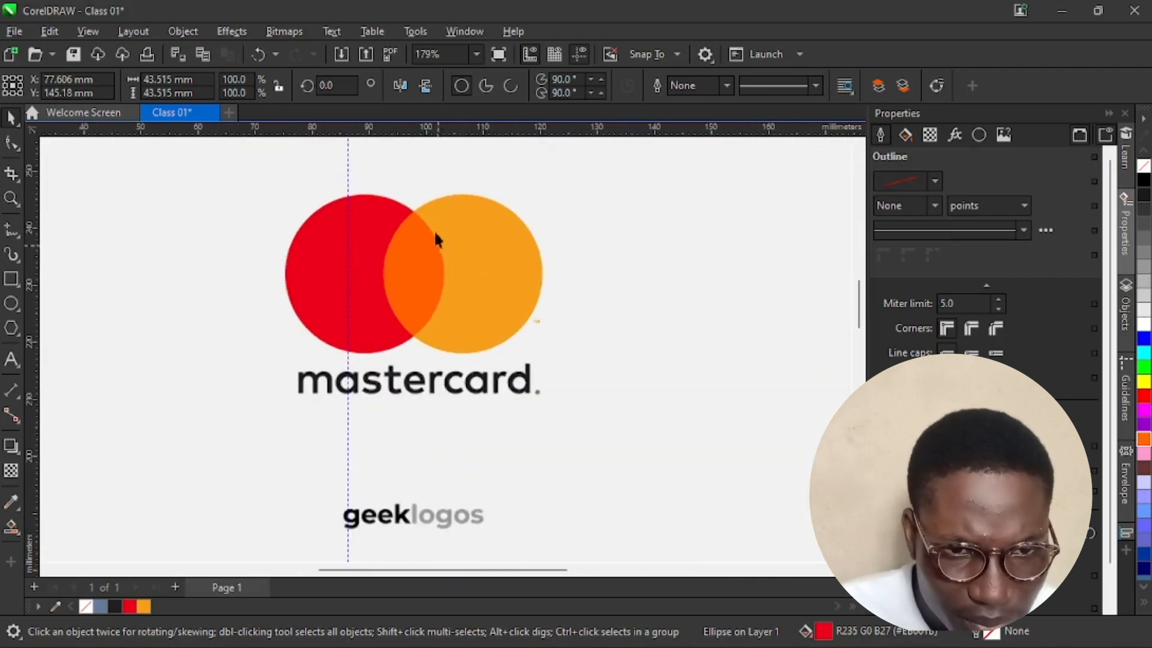
scroll(401, 252, "down", 3)
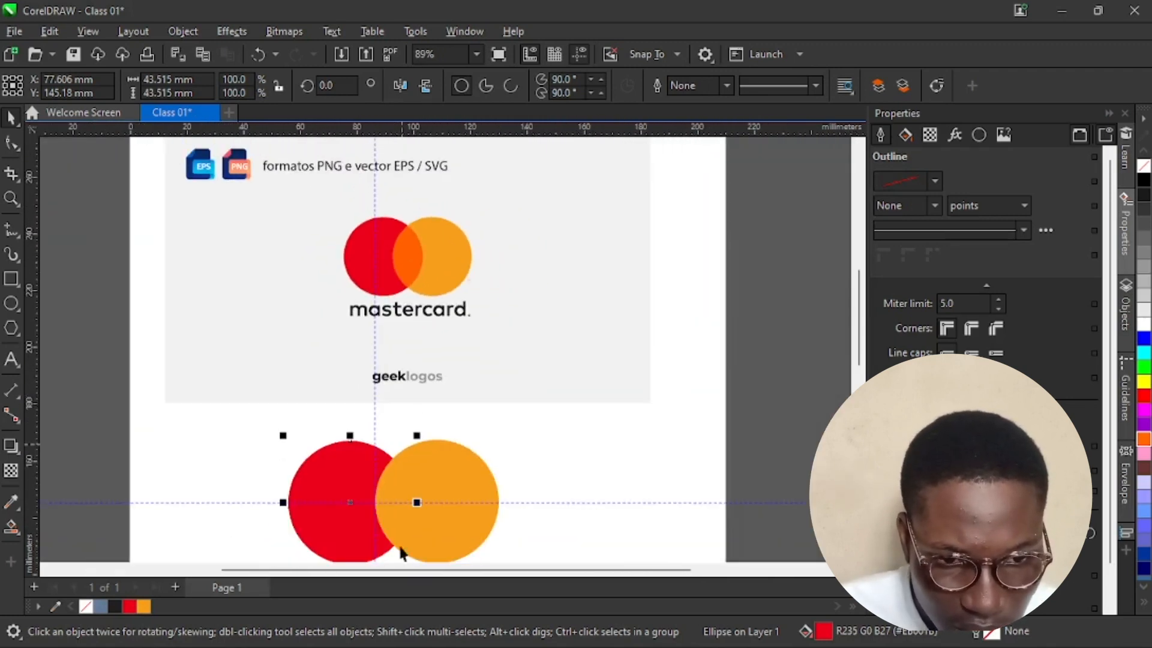
scroll(391, 492, "up", 1)
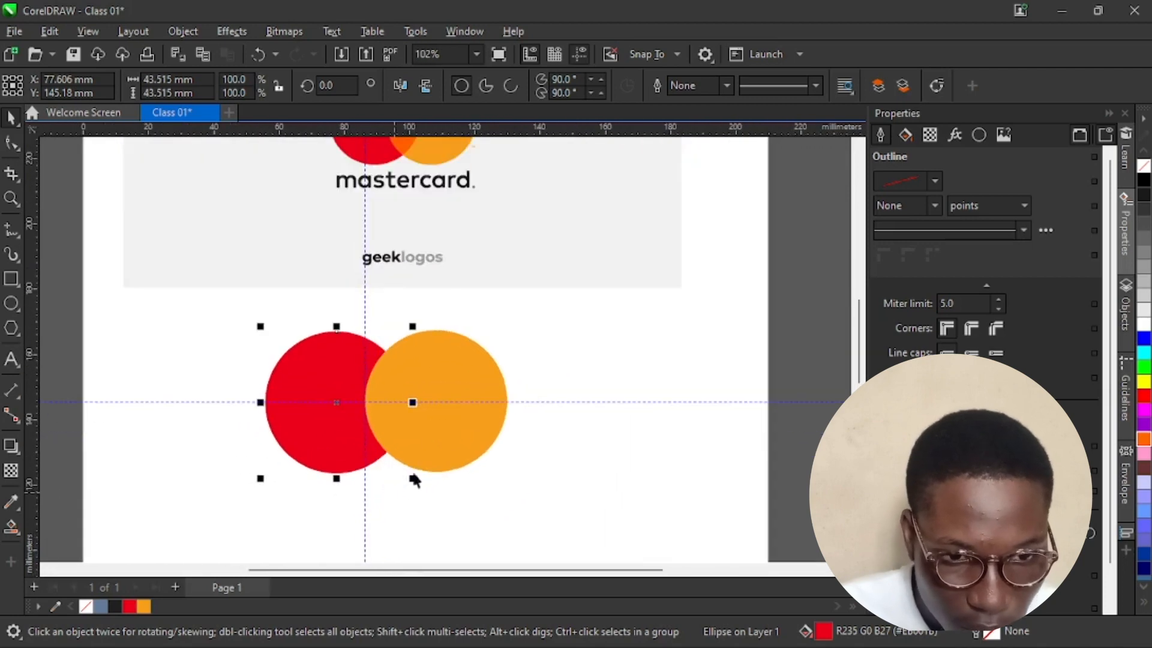
- Apply a uniform transparency of 20 to the orange circle so the red circle shows through the overlap
left_click(429, 434)
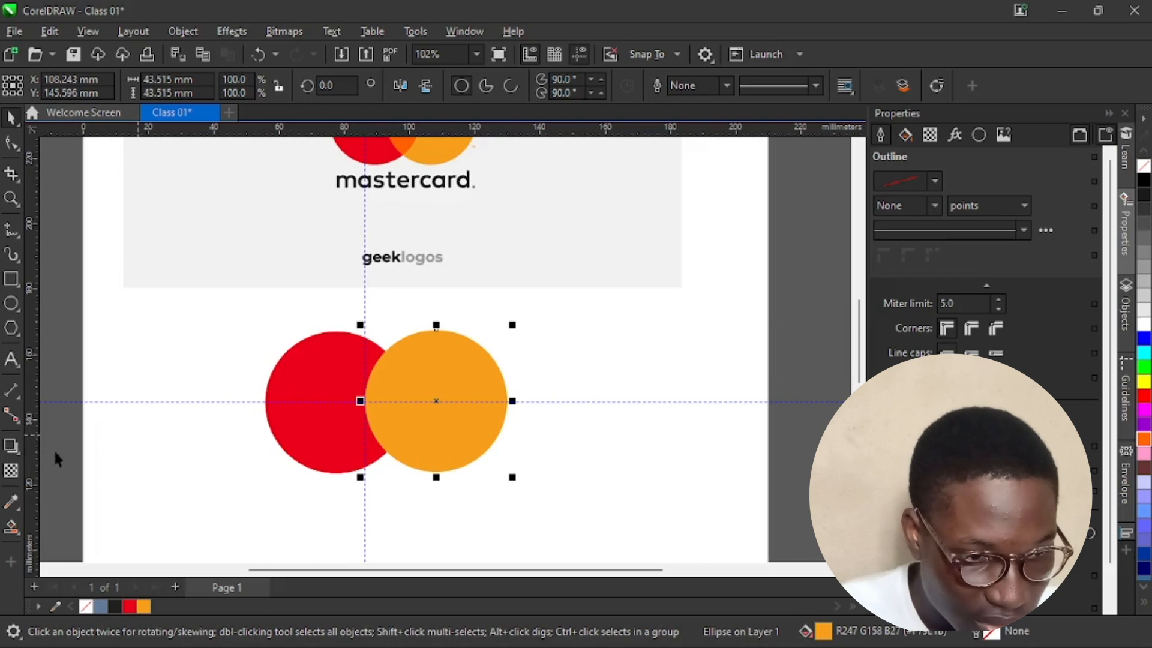
left_click(11, 471)
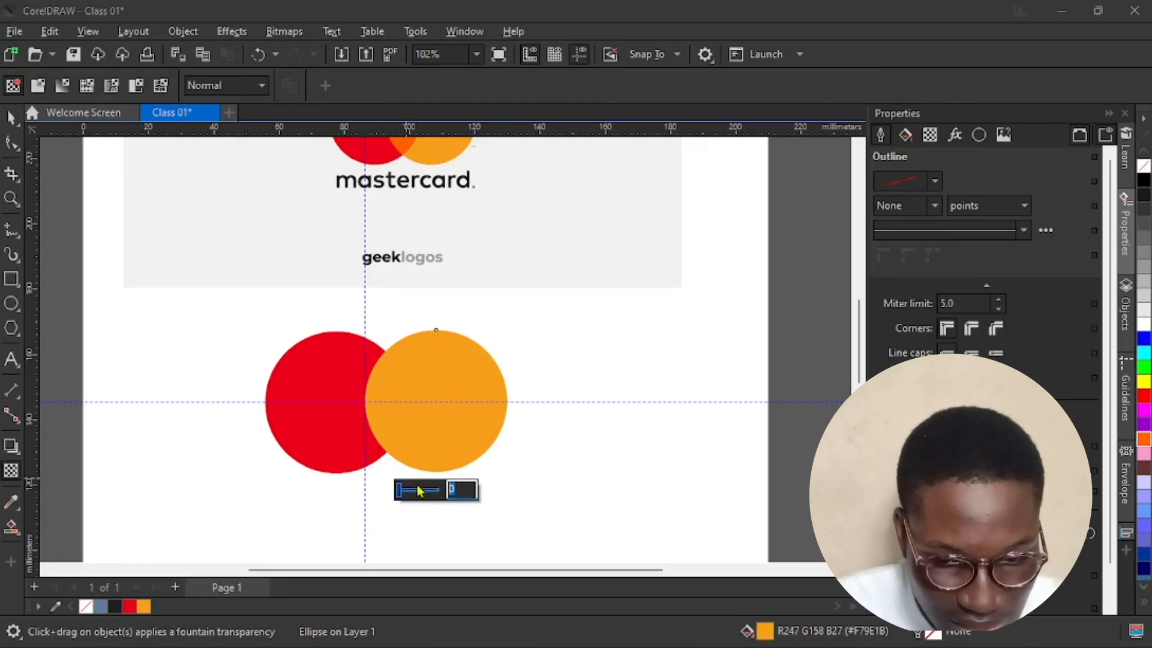
type("20")
key("Return")
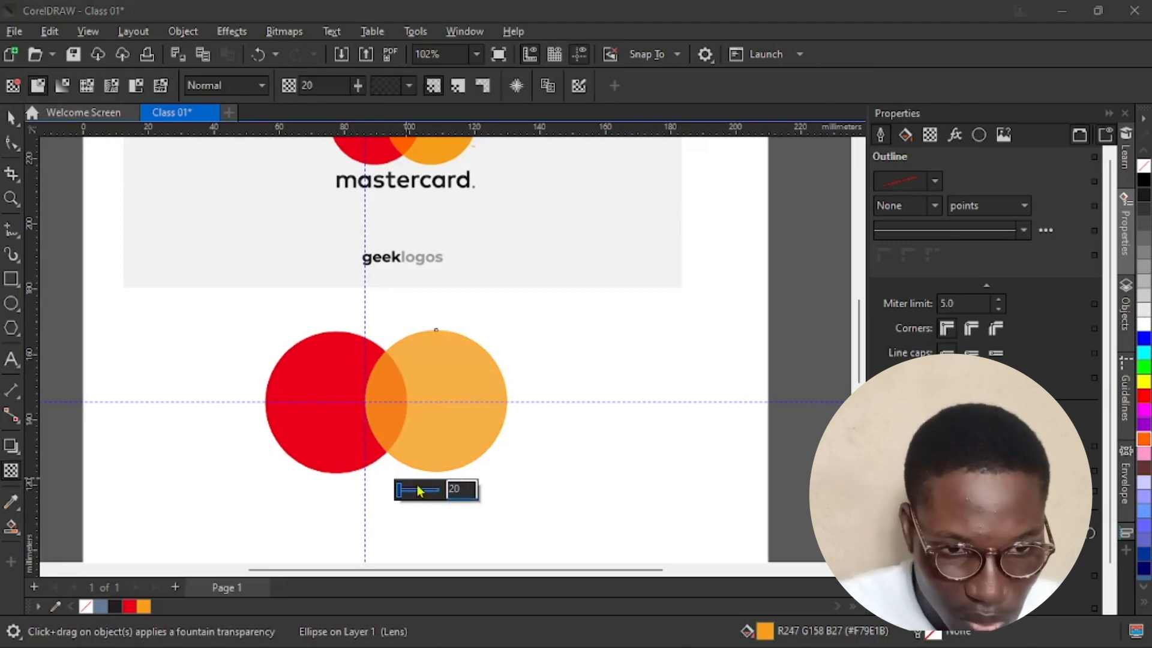
left_click(11, 116)
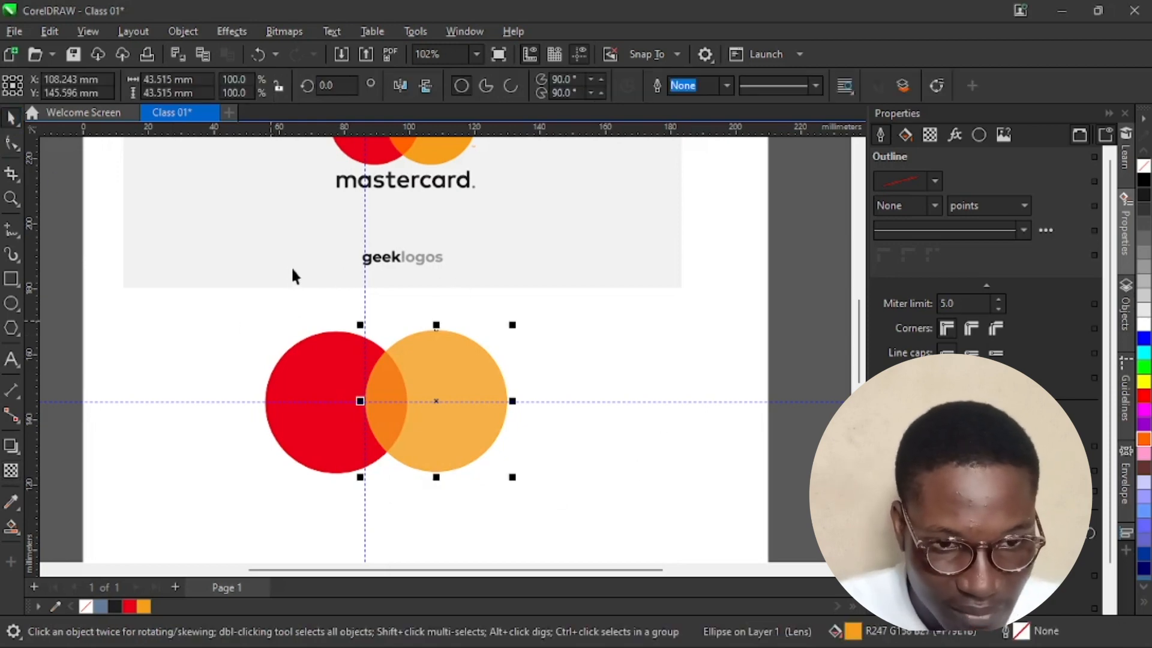
- Add the artistic text "Mastercard" on the page below the two redrawn circles
scroll(343, 235, "down", 2)
scroll(388, 443, "up", 3)
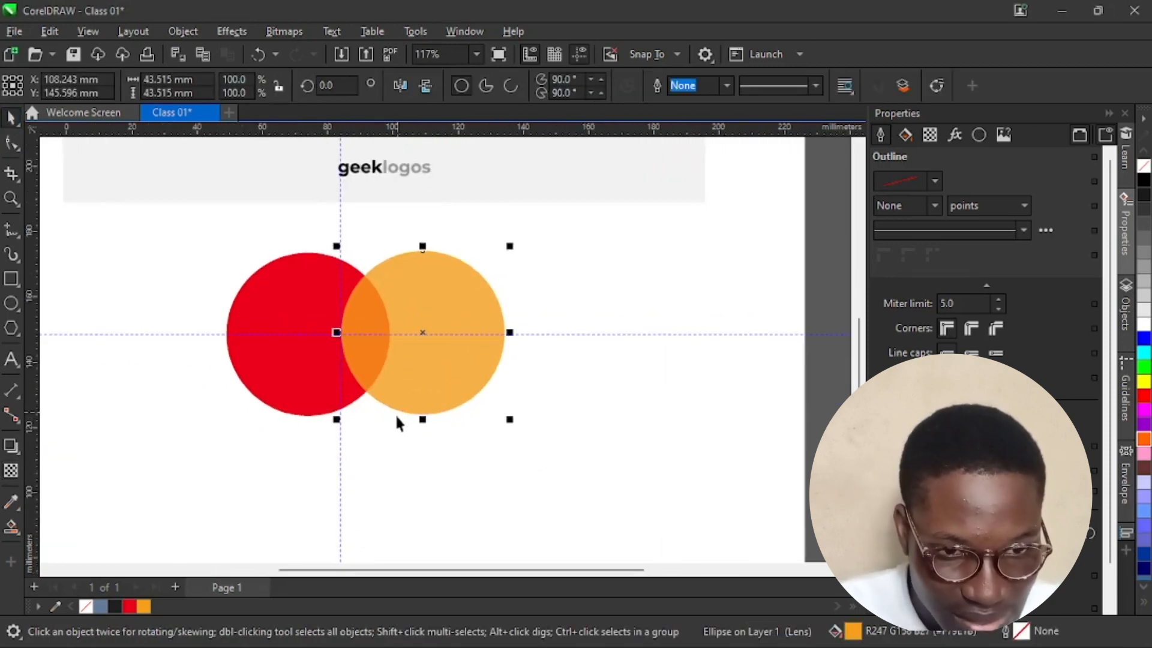
scroll(403, 459, "up", 1)
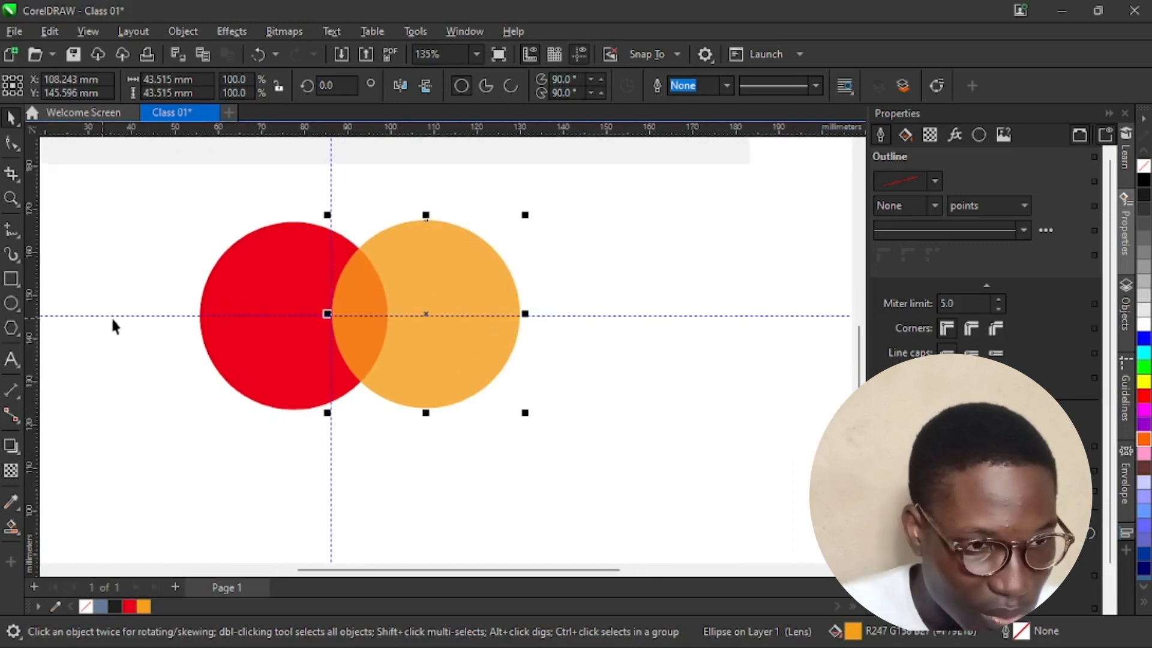
left_click(12, 360)
left_click(248, 491)
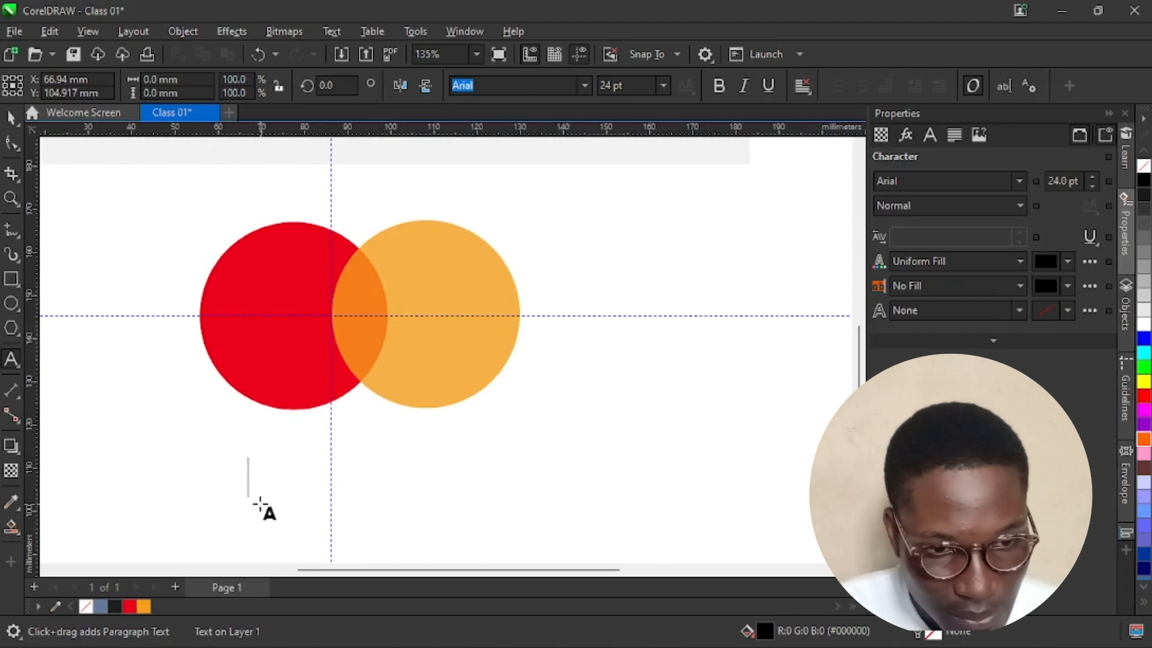
type("Mase")
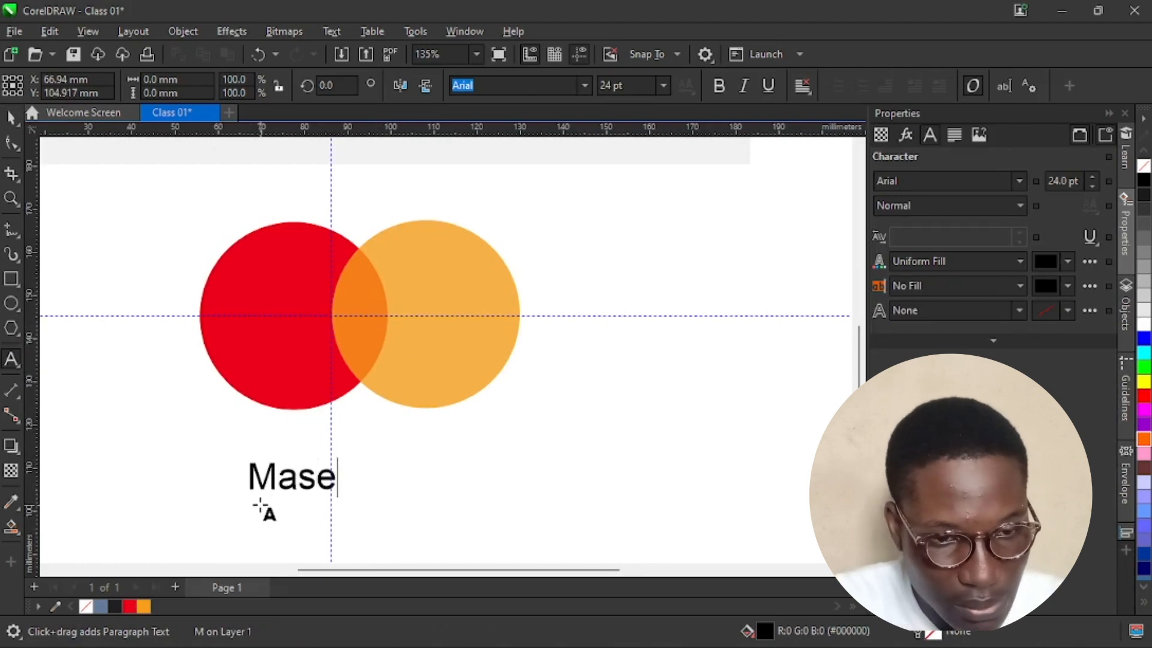
key("BackSpace")
type("tercard")
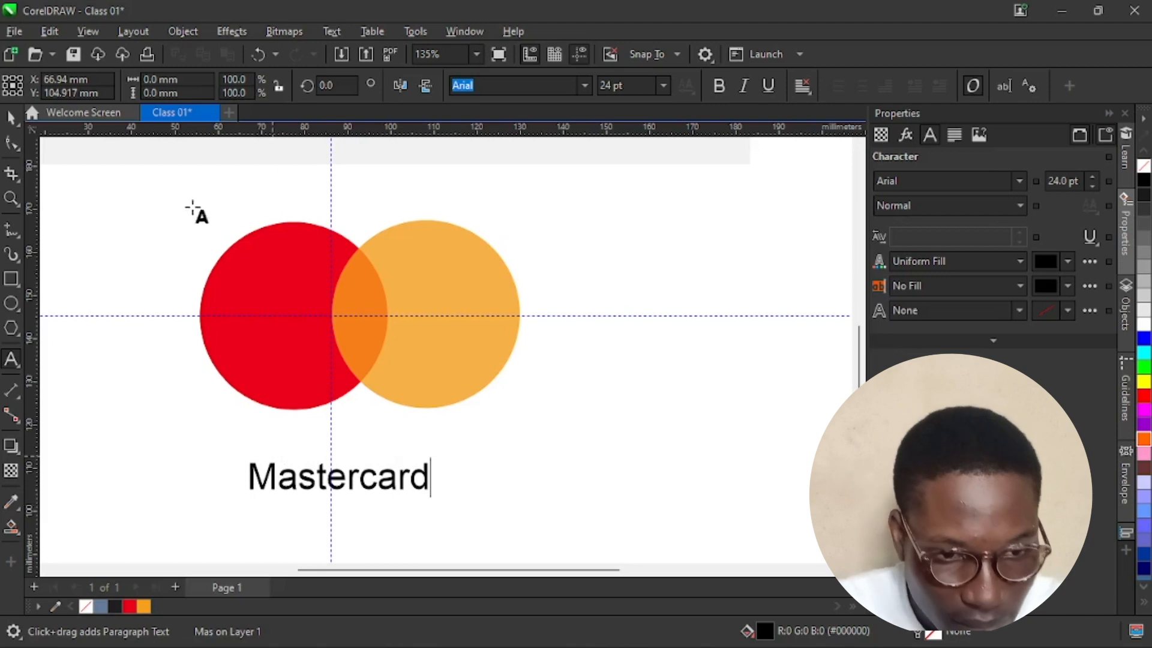
left_click(12, 118)
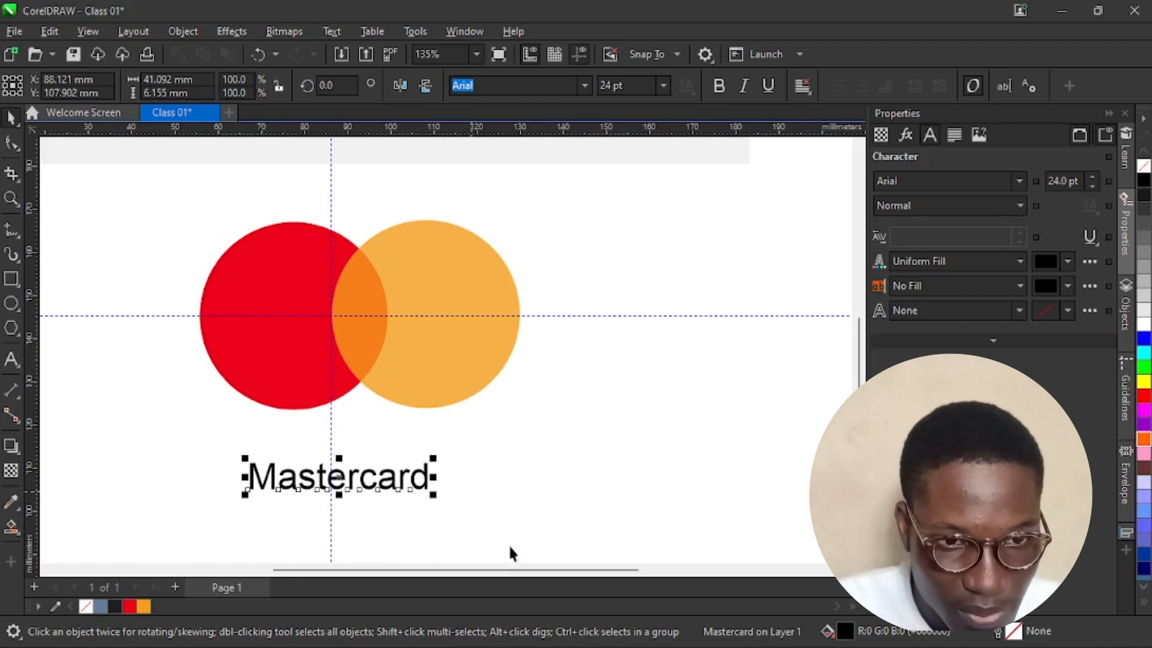
- Place vertical guidelines at the red circle's left edge and the orange circle's right edge, at about 55.8 mm and 130 mm
scroll(507, 545, "down", 1)
scroll(495, 268, "down", 1)
scroll(429, 164, "up", 2)
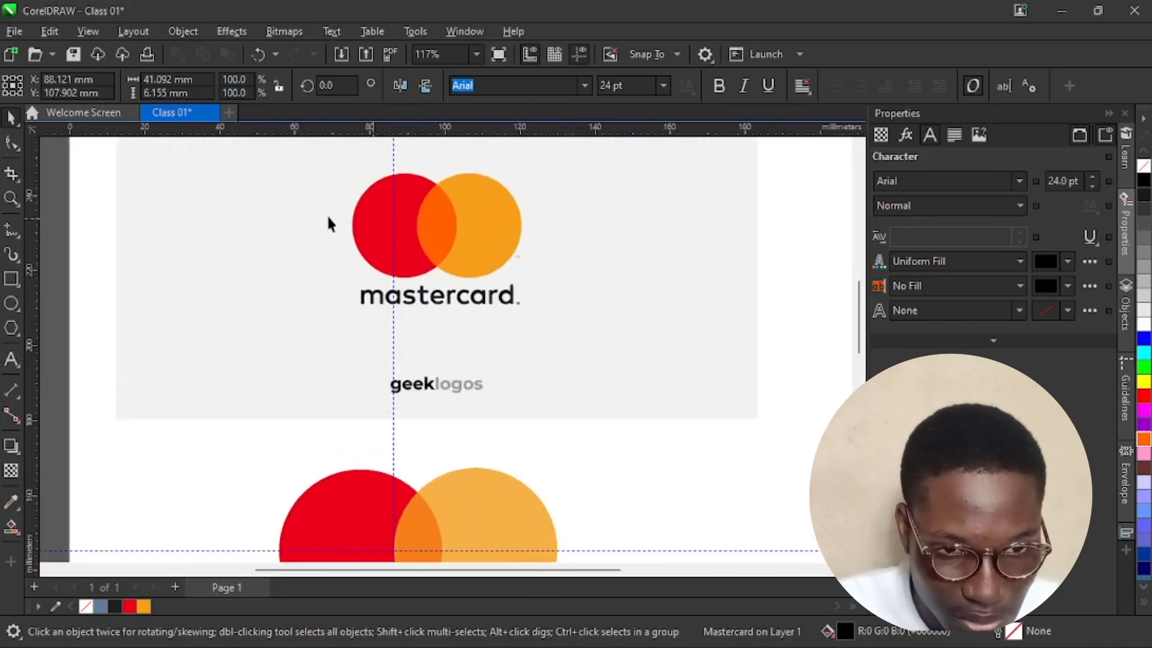
scroll(328, 224, "down", 3)
scroll(357, 444, "up", 4)
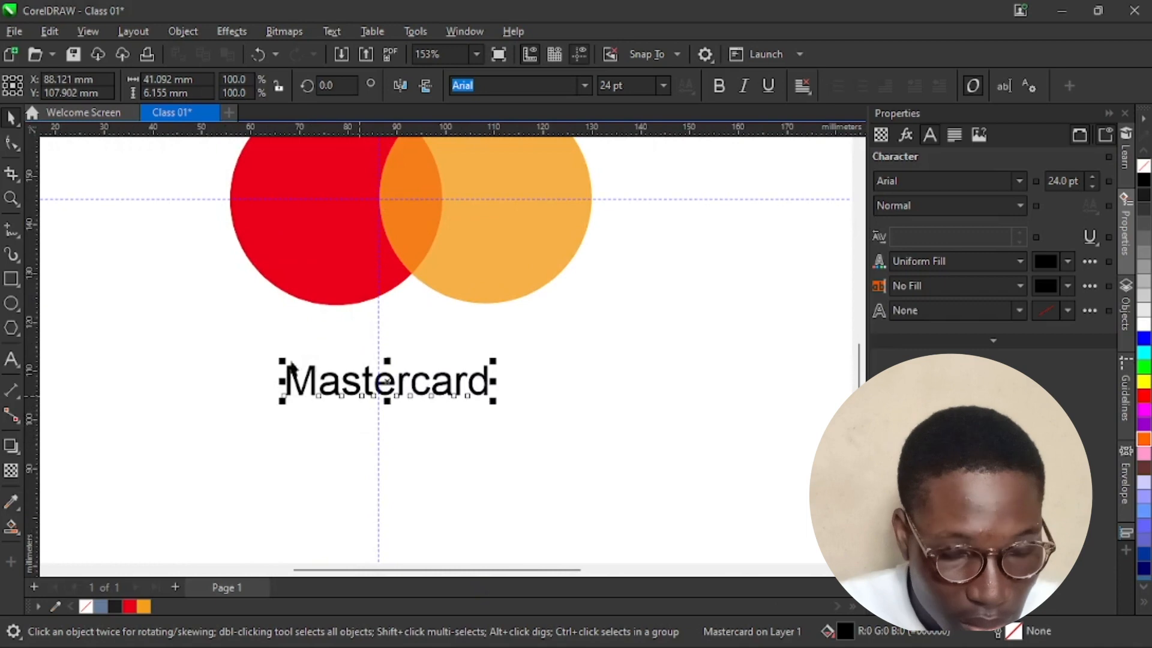
left_click_drag(36, 248, 230, 200)
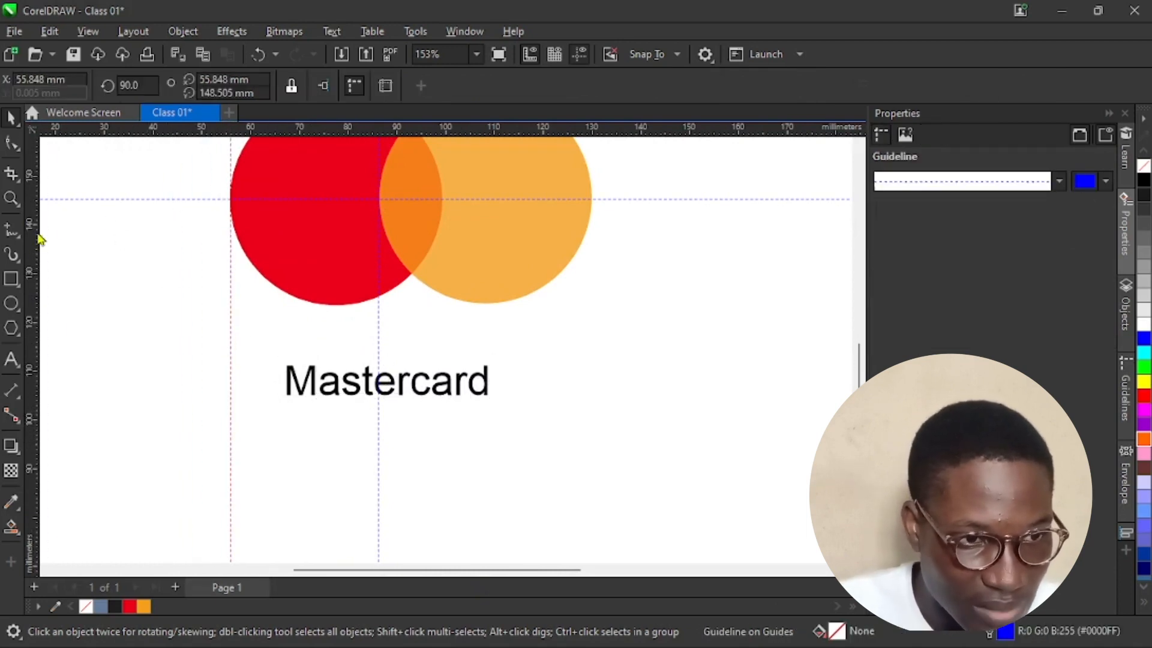
left_click_drag(39, 239, 593, 200)
- Align the Mastercard text's left edge to the left guideline and scale it proportionally to the right guideline, about 74 mm wide
scroll(309, 381, "up", 2)
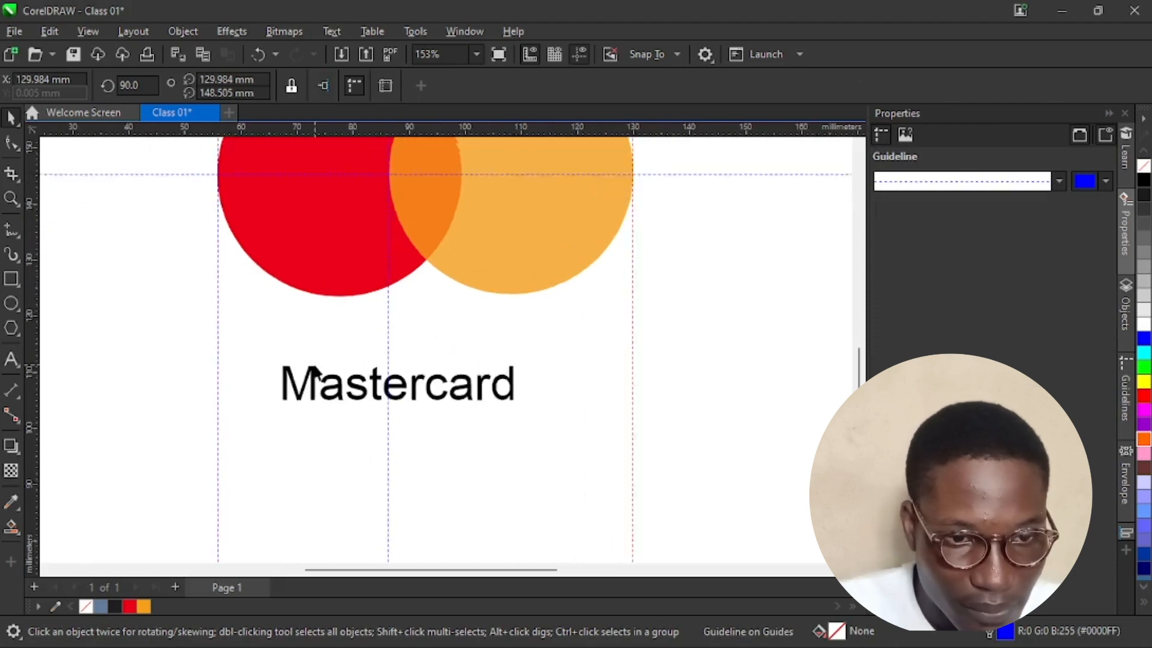
left_click(294, 392)
left_click_drag(294, 391, 224, 372)
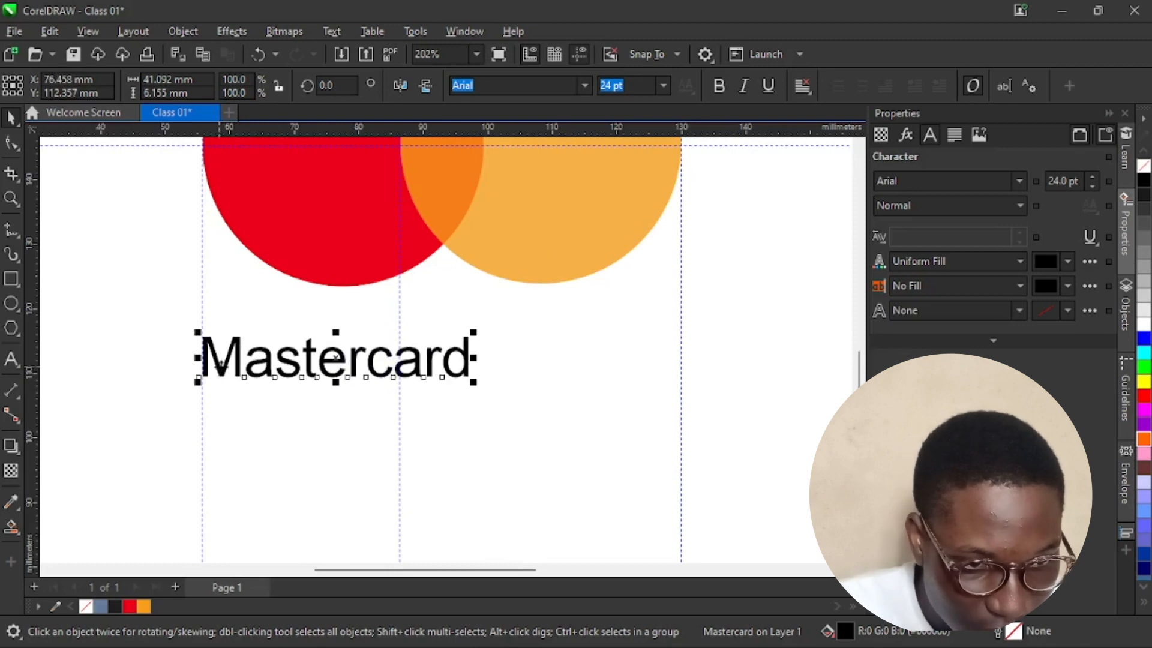
left_click_drag(477, 387, 686, 470)
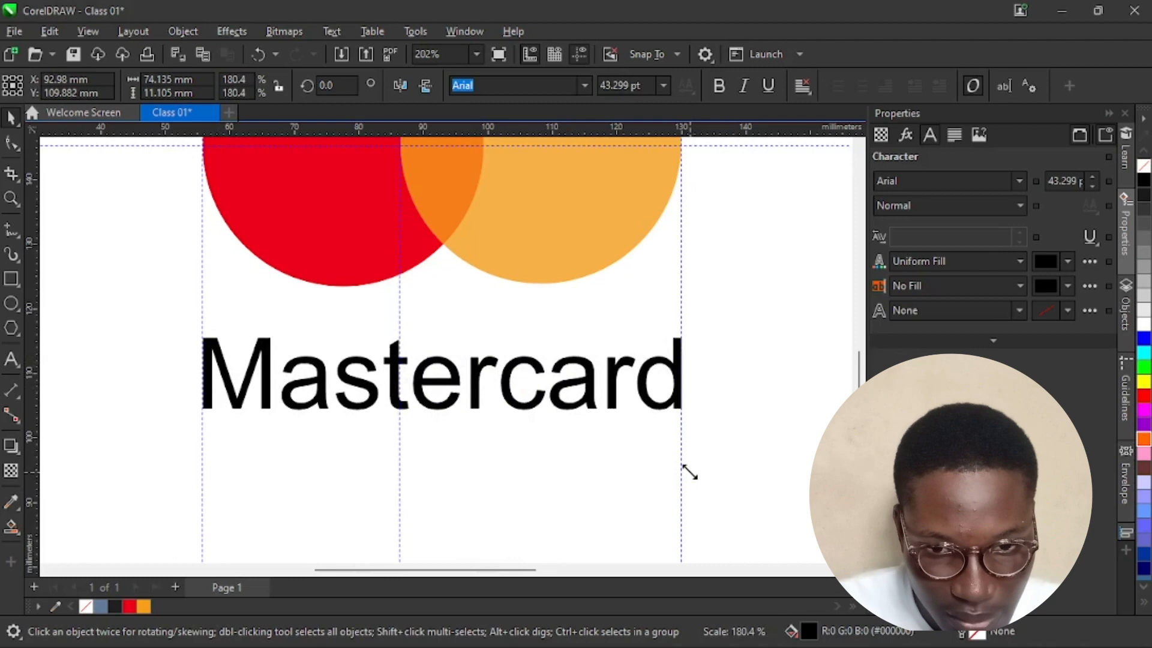
- Select both redrawn circles and the Mastercard text together and move them down to clear space below the reference image
scroll(476, 474, "down", 3)
scroll(487, 468, "down", 3)
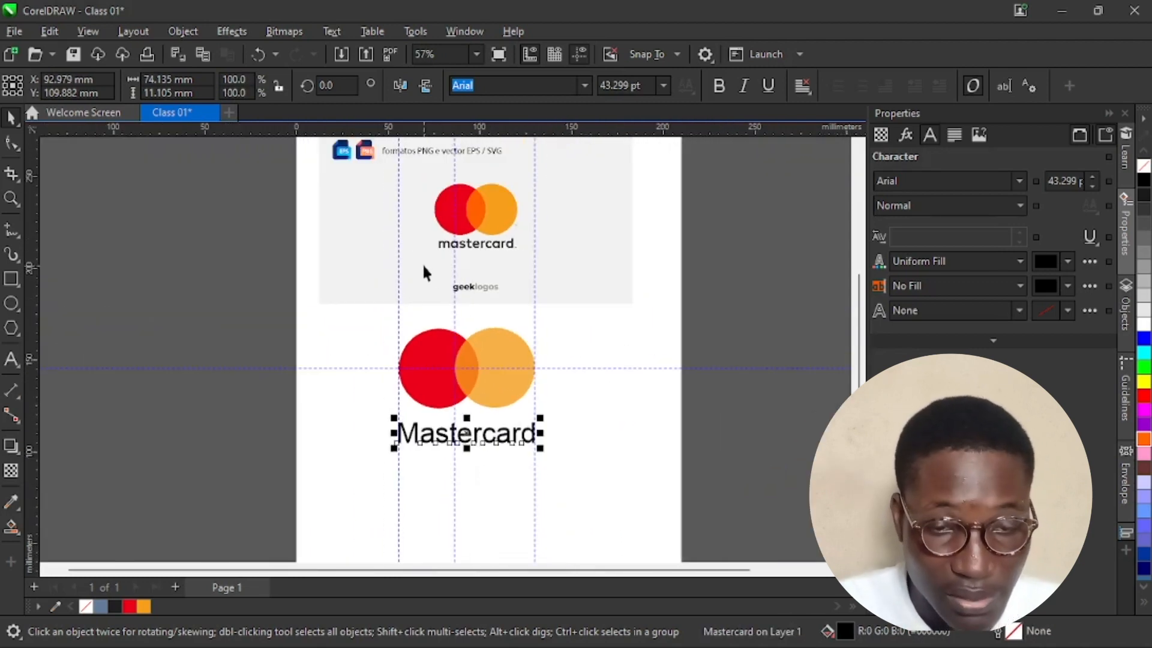
scroll(422, 263, "down", 1)
left_click_drag(296, 279, 370, 283)
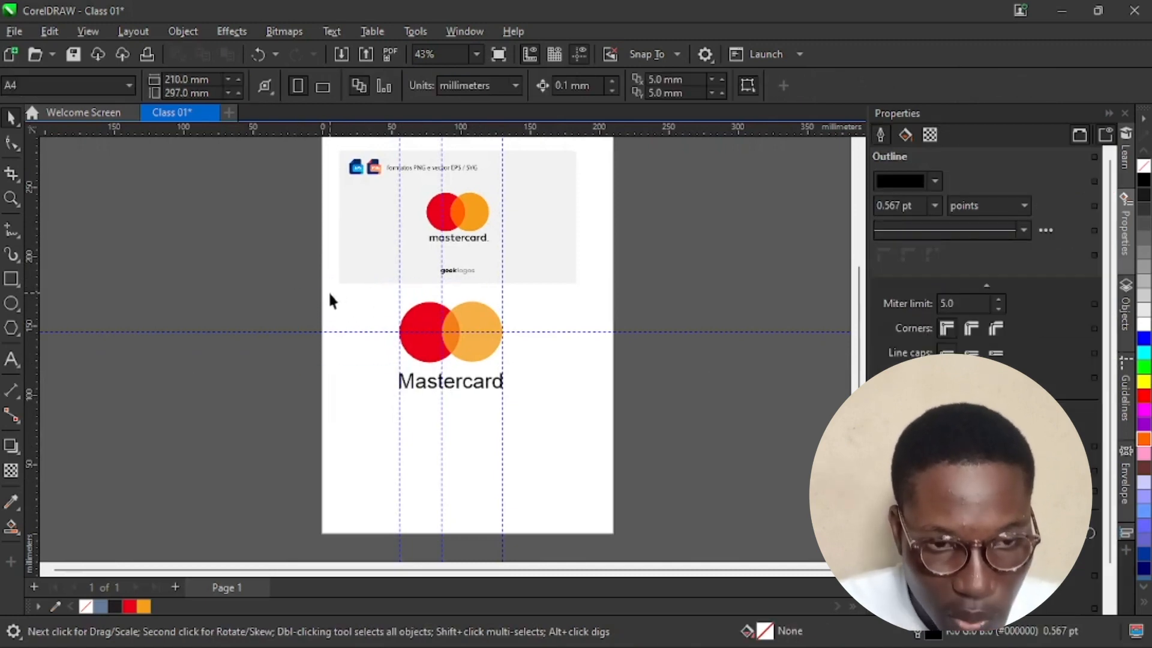
left_click_drag(330, 294, 547, 422)
scroll(459, 333, "up", 1)
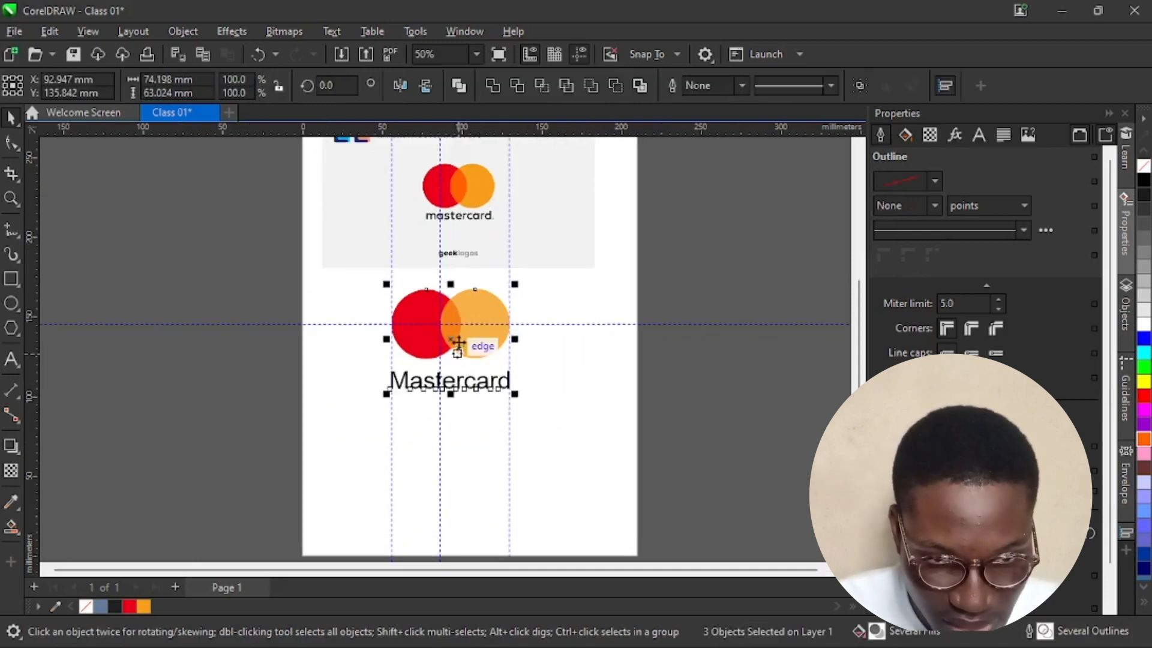
left_click_drag(463, 336, 449, 447)
left_click_drag(454, 427, 459, 412)
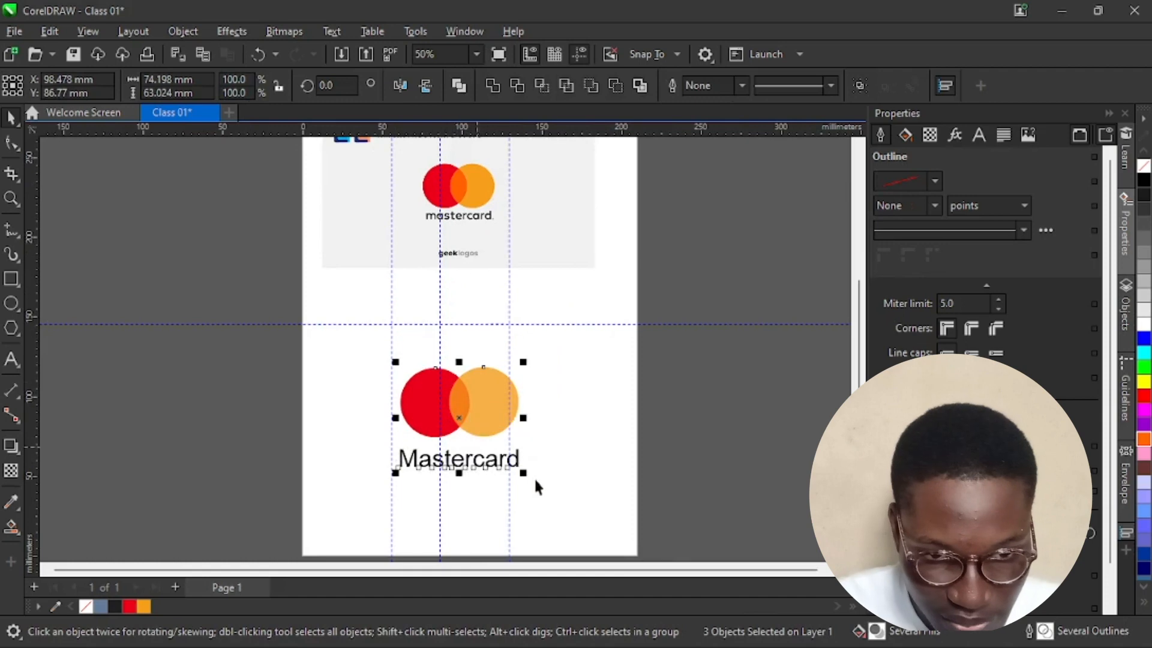
- Scale the selected circles and text proportionally about their centre to about 64.6%, about 48 mm wide, and deselect them
scroll(517, 474, "up", 1)
left_click_drag(526, 472, 506, 452)
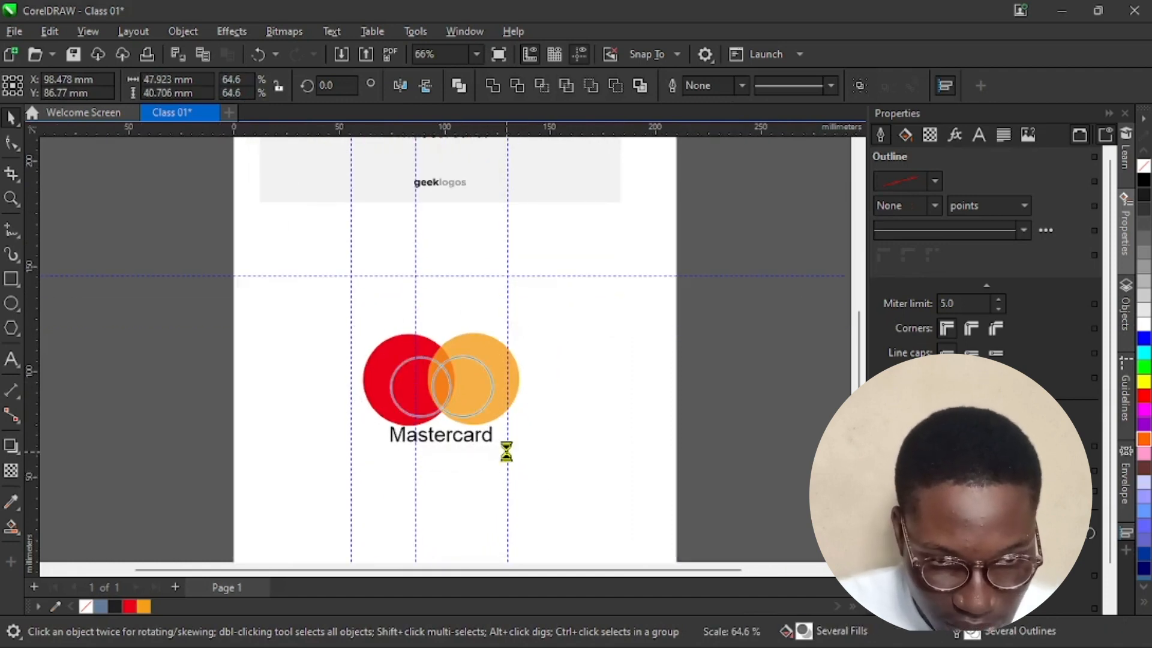
scroll(444, 452, "up", 1)
left_click(273, 423)
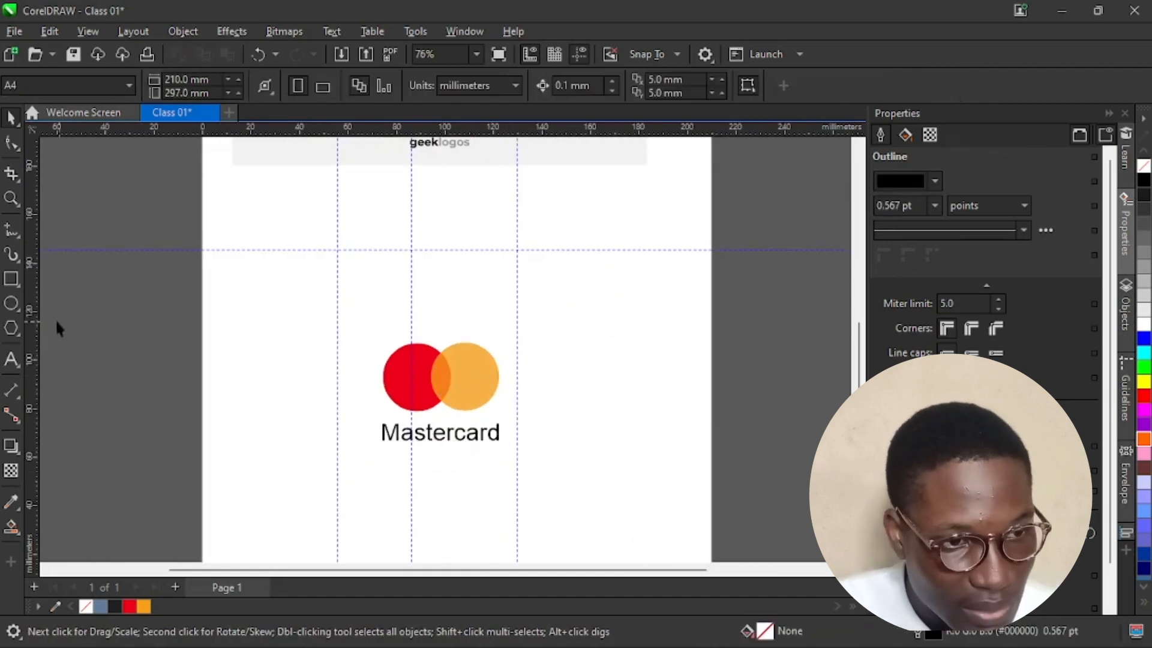
- Draw a rectangle about 167 mm wide and 103 mm high around the reduced logo
left_click(11, 279)
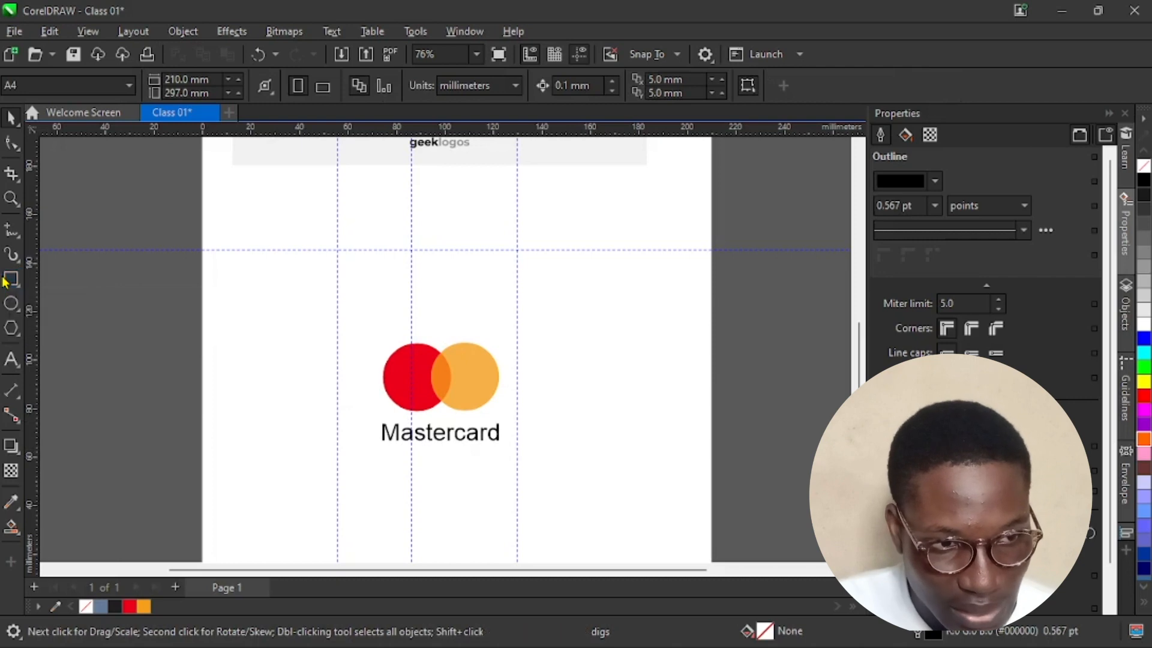
mouse_move(252, 275)
left_mouse_down()
mouse_move(390, 390)
mouse_move(573, 507)
mouse_move(656, 524)
left_mouse_up()
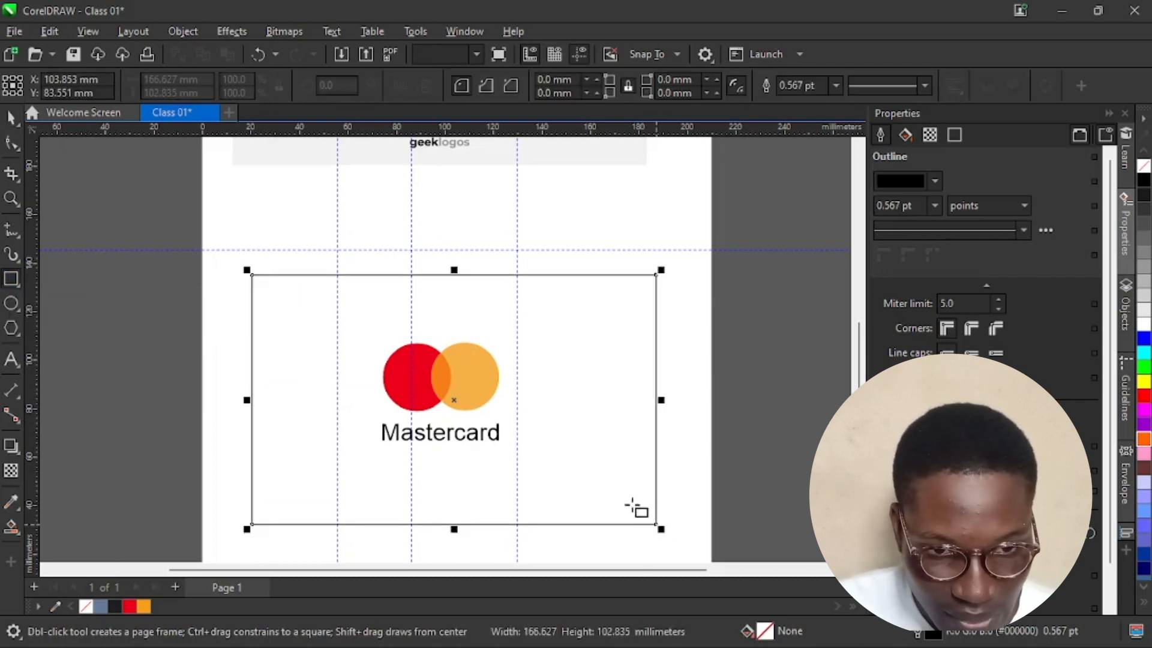
left_click(11, 117)
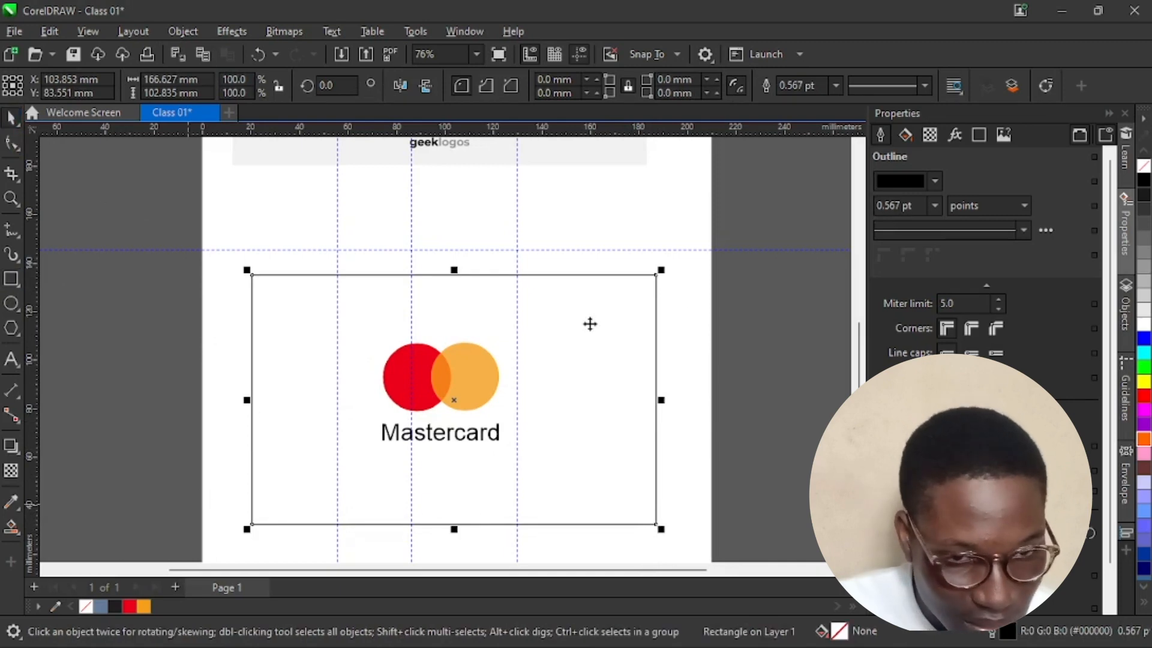
- Fill the rectangle white, shift it slightly, and send it to the back behind the circles and text
left_click(1145, 328)
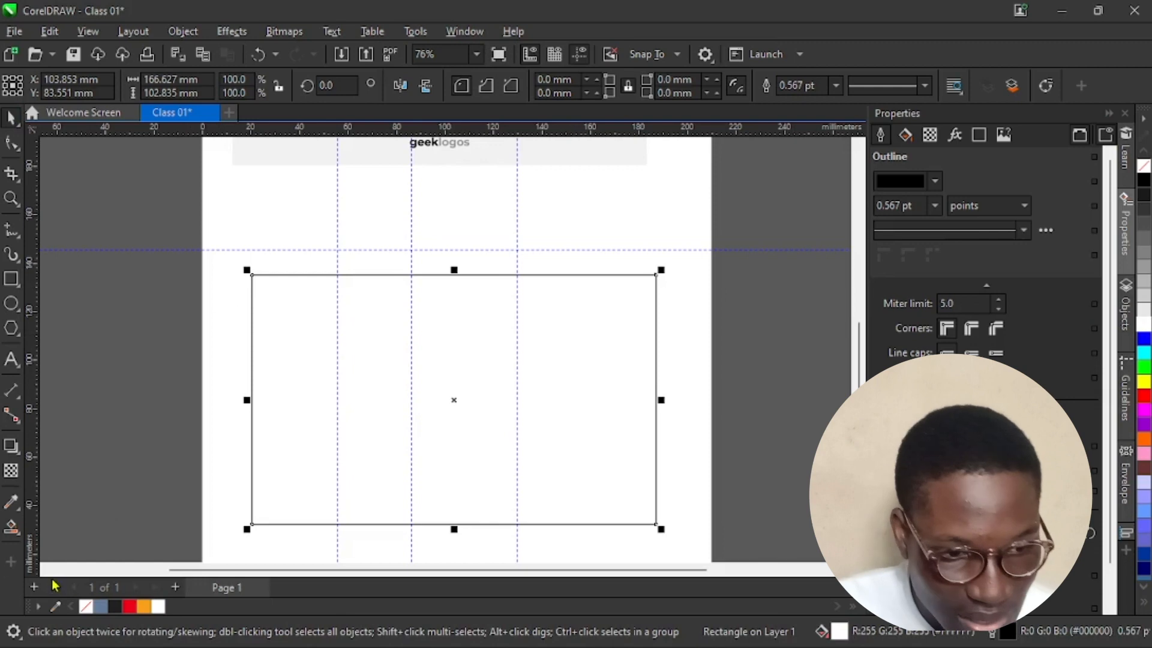
left_click_drag(454, 396, 451, 391)
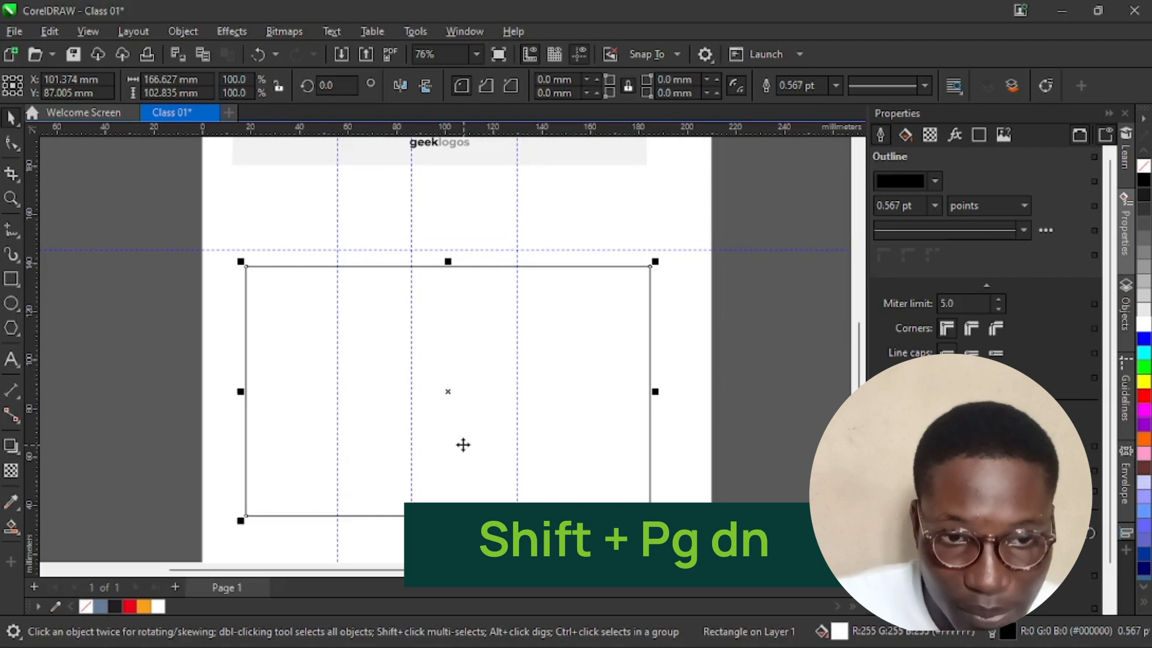
key("shift+Page_Down")
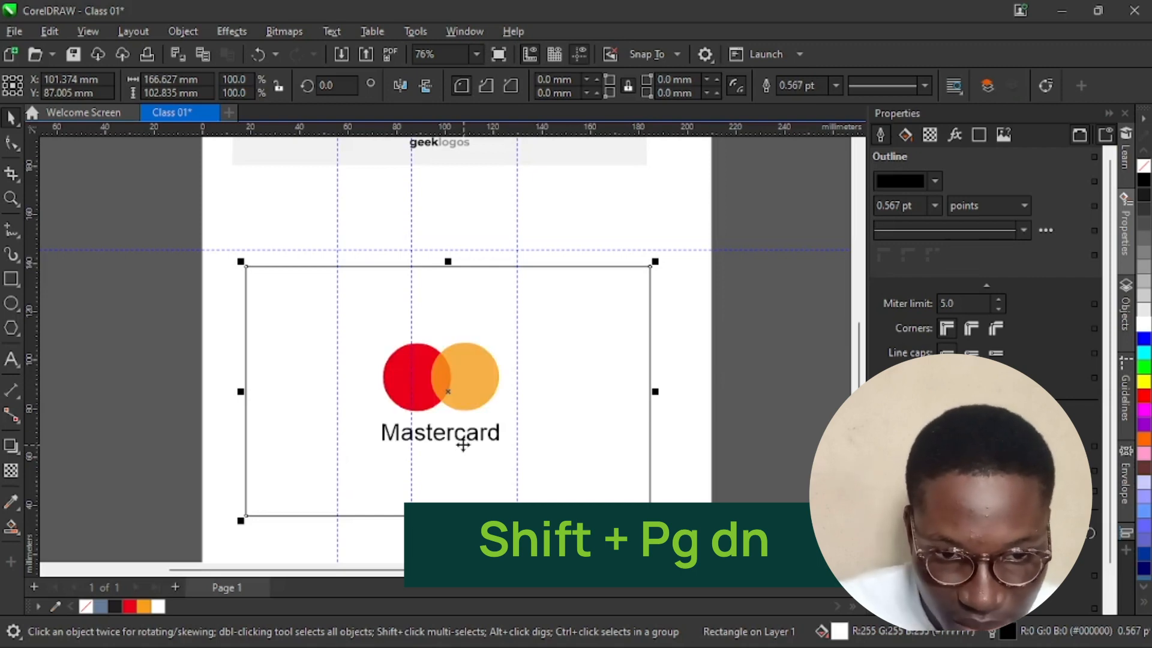
- Adjust the white rectangle's position around the logo and remove its outline
scroll(443, 432, "up", 1)
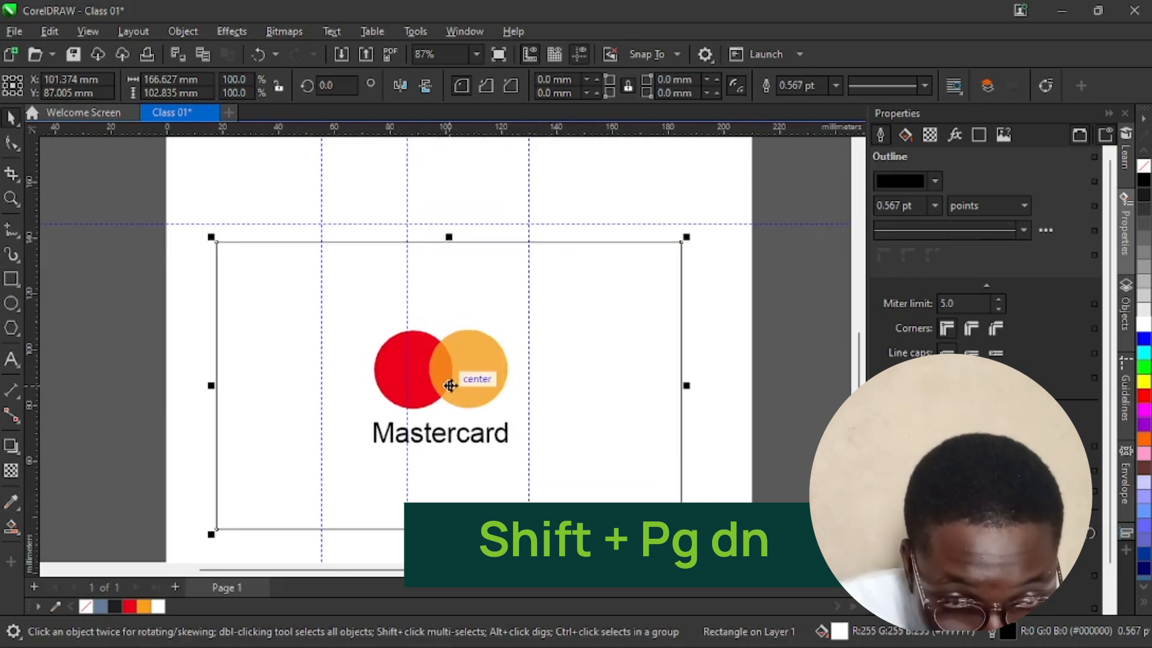
left_click_drag(449, 386, 444, 369)
left_click_drag(473, 488, 468, 496)
right_click(86, 606)
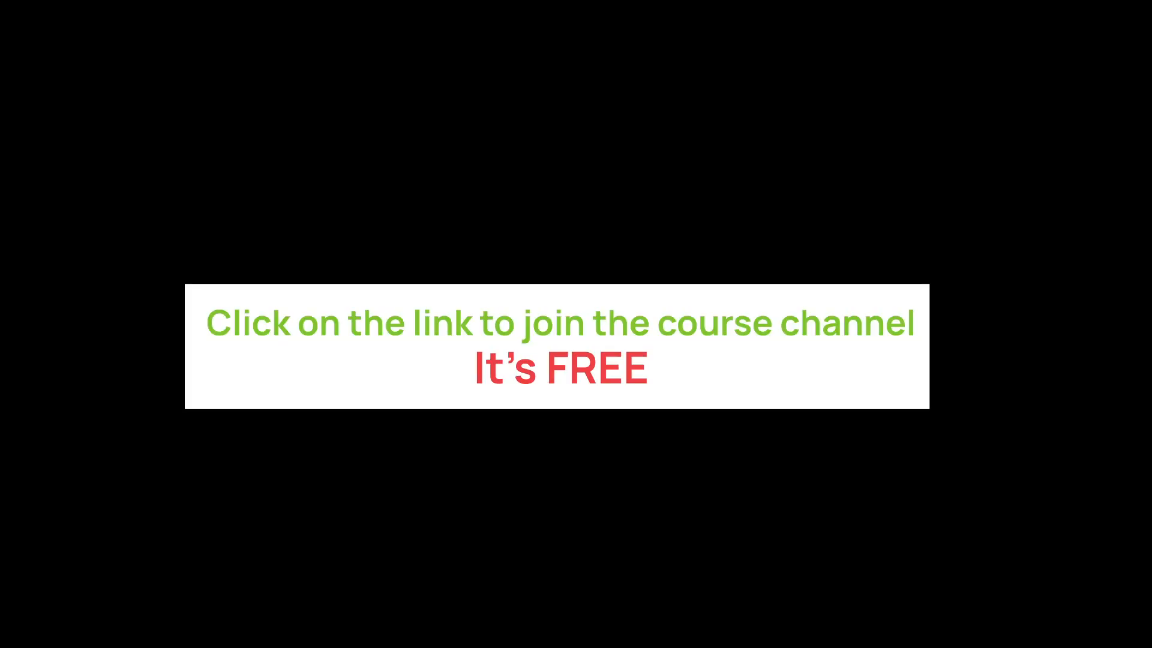